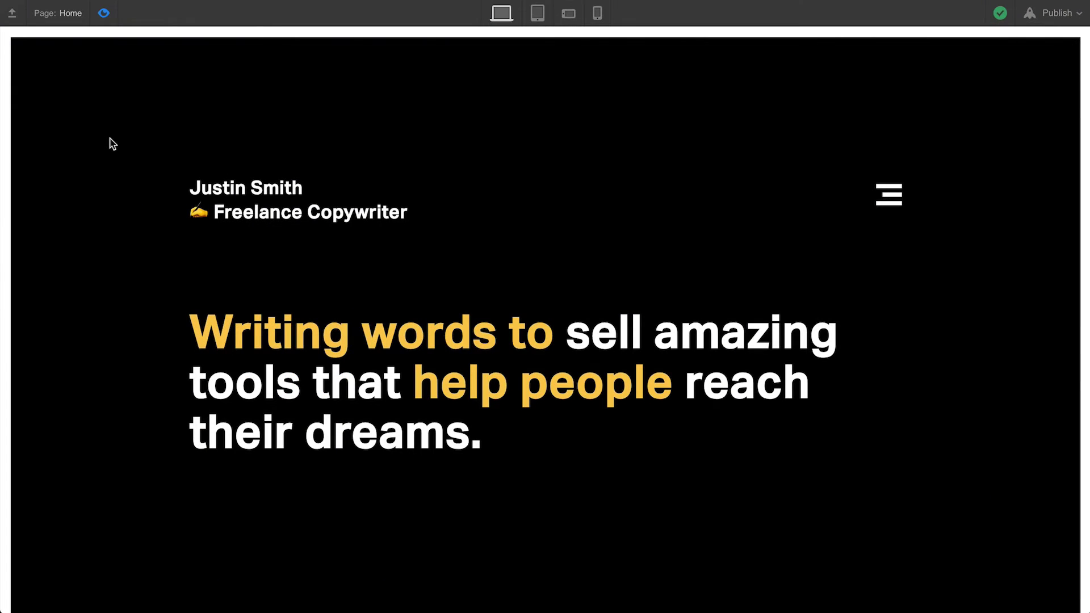
# Step: Select the Mist card's Project Link and list its element trigger types in Interactions
pyautogui.scroll(-10, 113, 144)
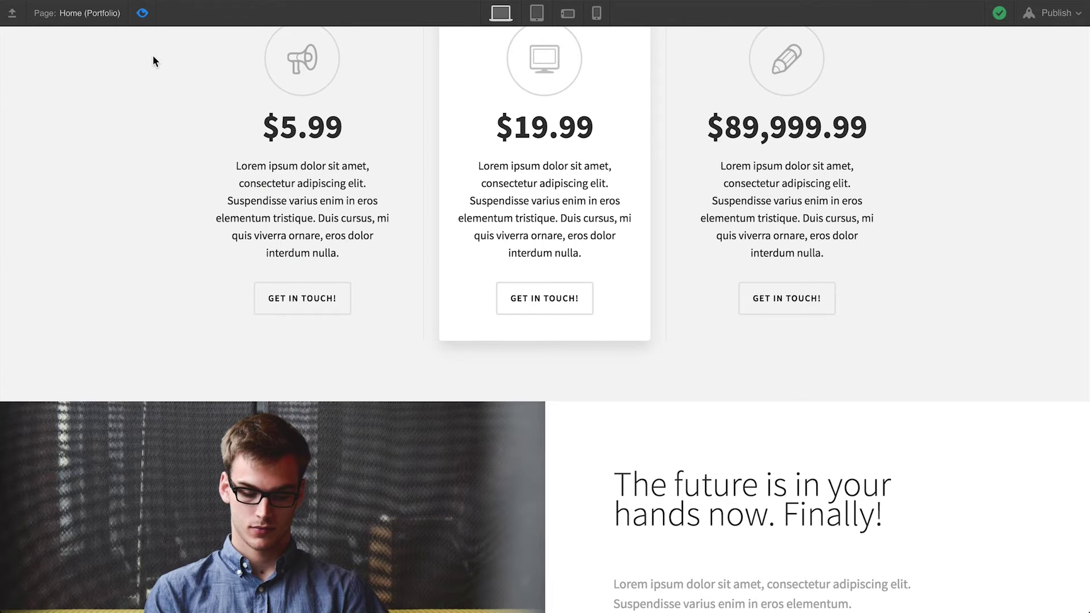
pyautogui.scroll(-4, 152, 54)
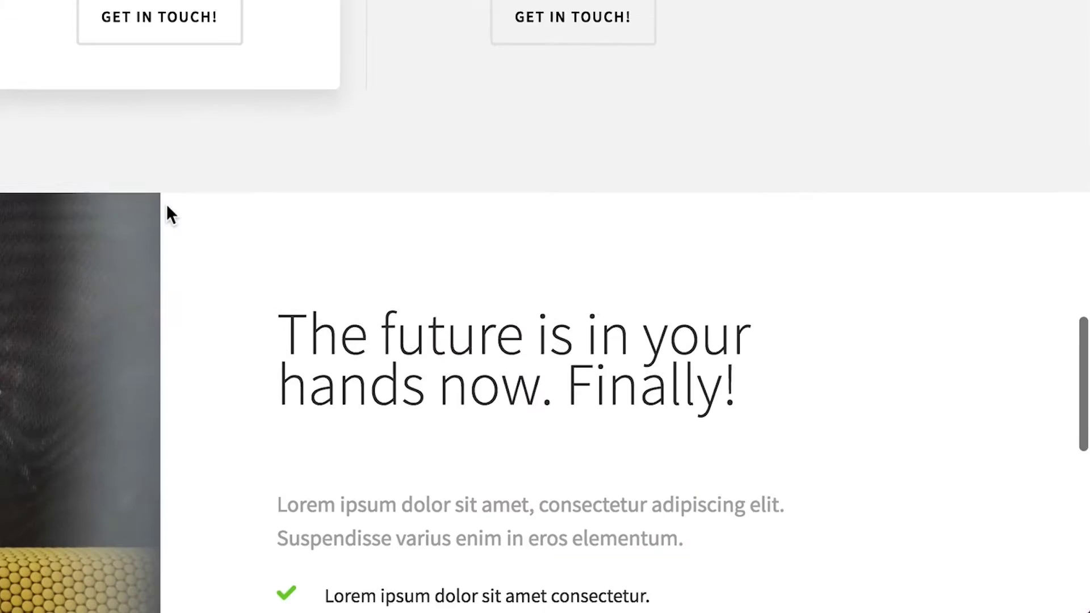
pyautogui.scroll(-2, 548, 176)
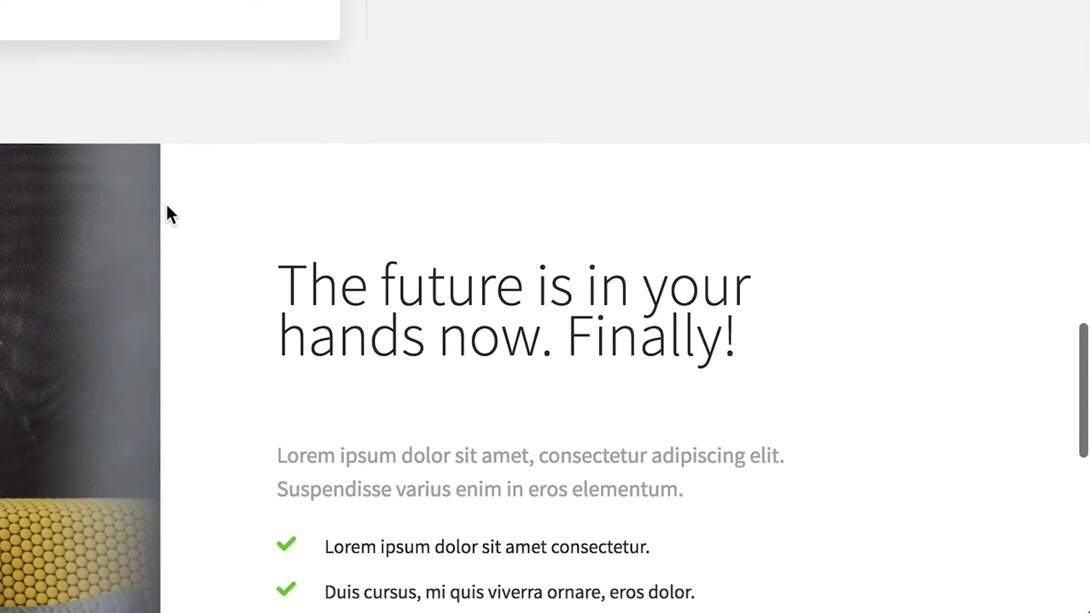
pyautogui.scroll(-10, 170, 214)
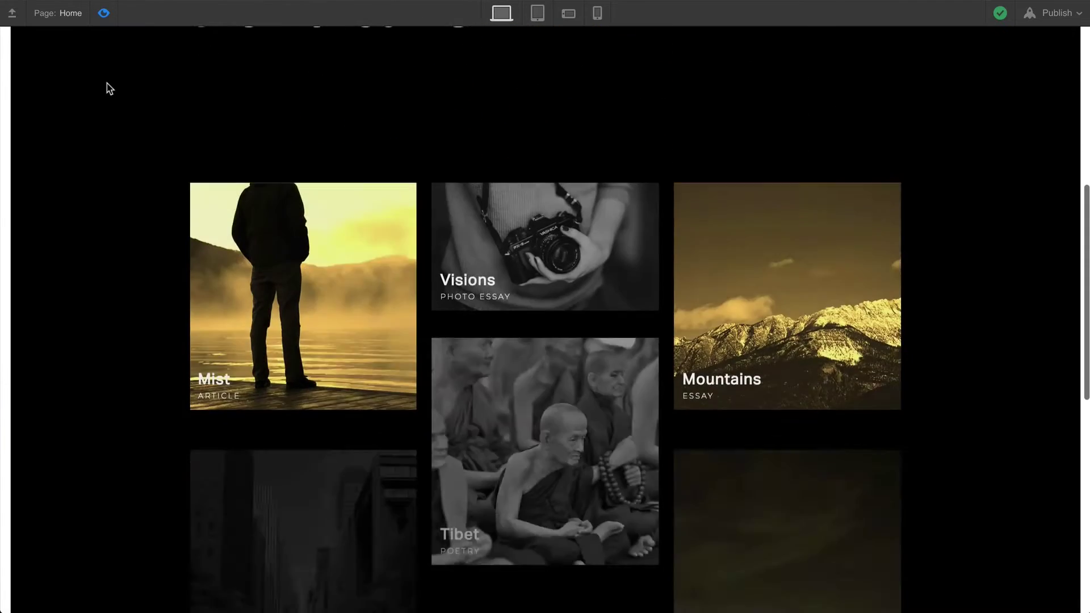
pyautogui.scroll(-1, 107, 88)
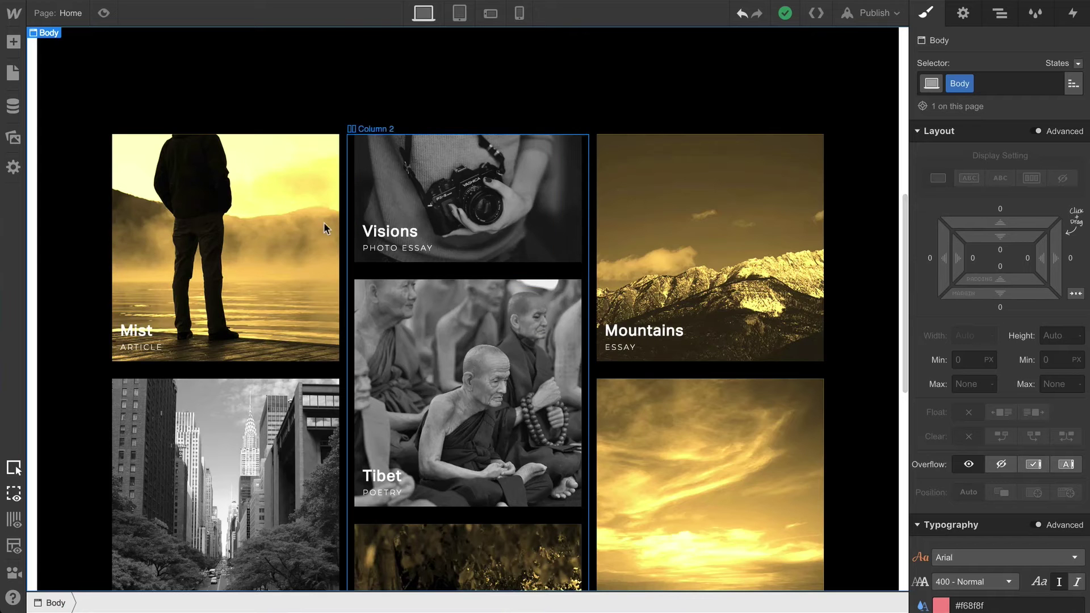
pyautogui.click(309, 229)
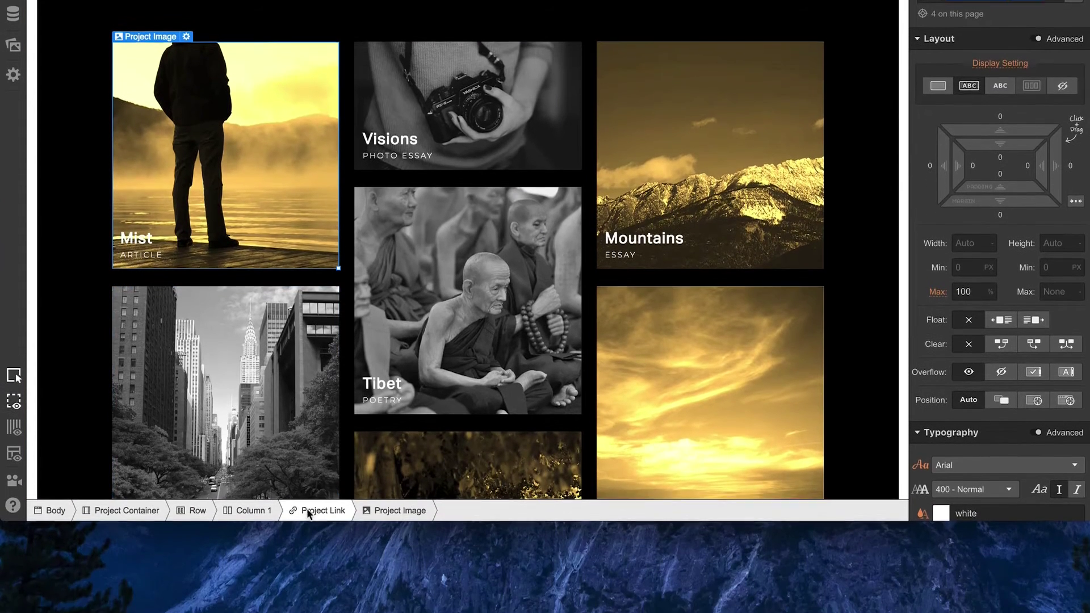
pyautogui.click(311, 603)
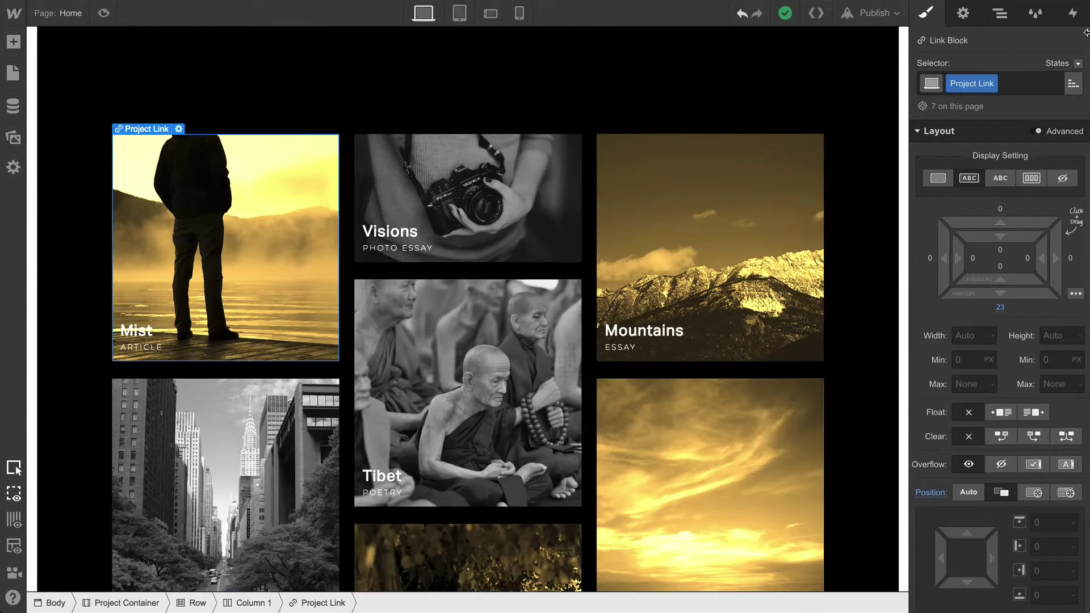
pyautogui.click(1075, 17)
pyautogui.click(1079, 68)
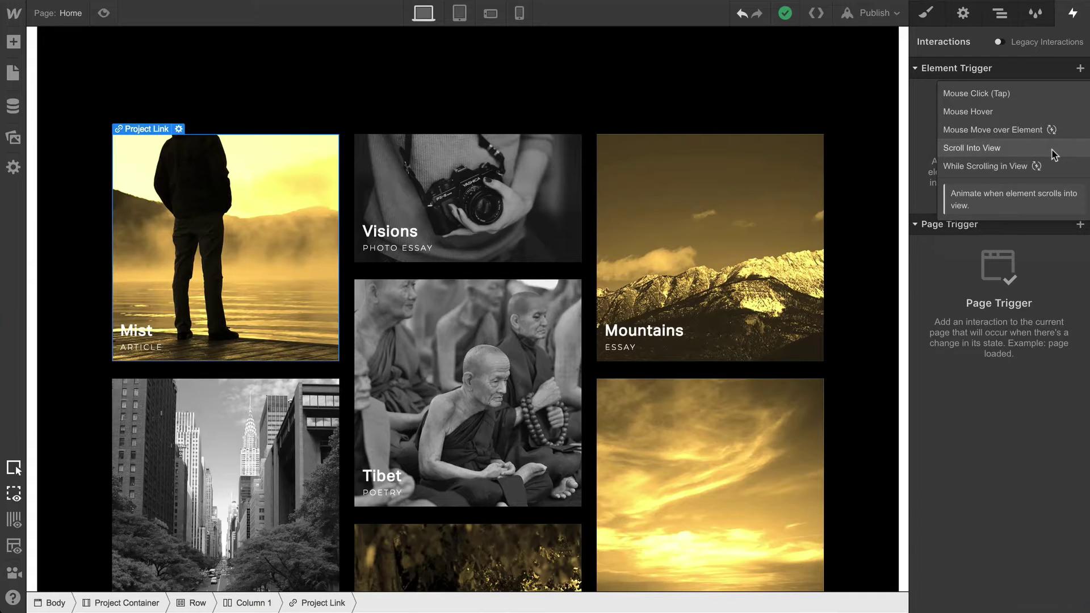
# Step: Add a Scroll Into View trigger whose scrolled-into-view action is Start an Animation
pyautogui.click(1054, 155)
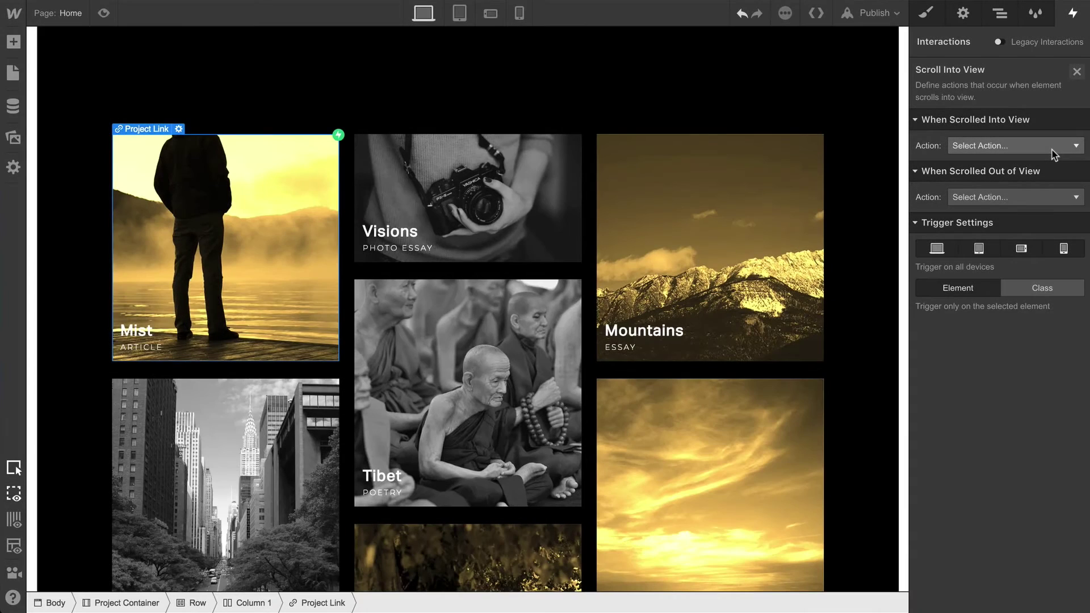
pyautogui.click(1051, 148)
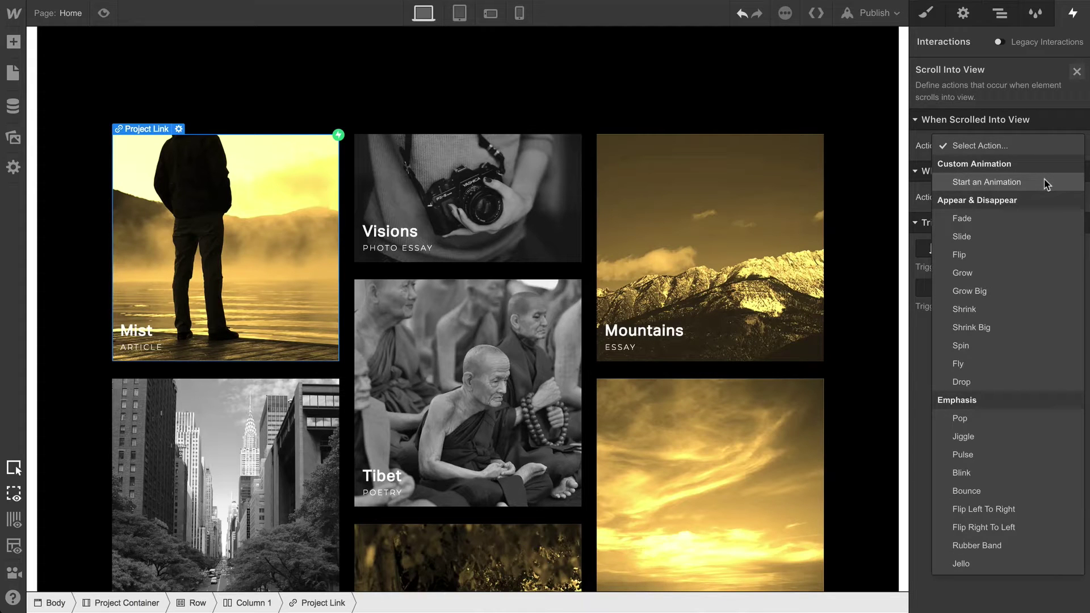
pyautogui.click(1047, 181)
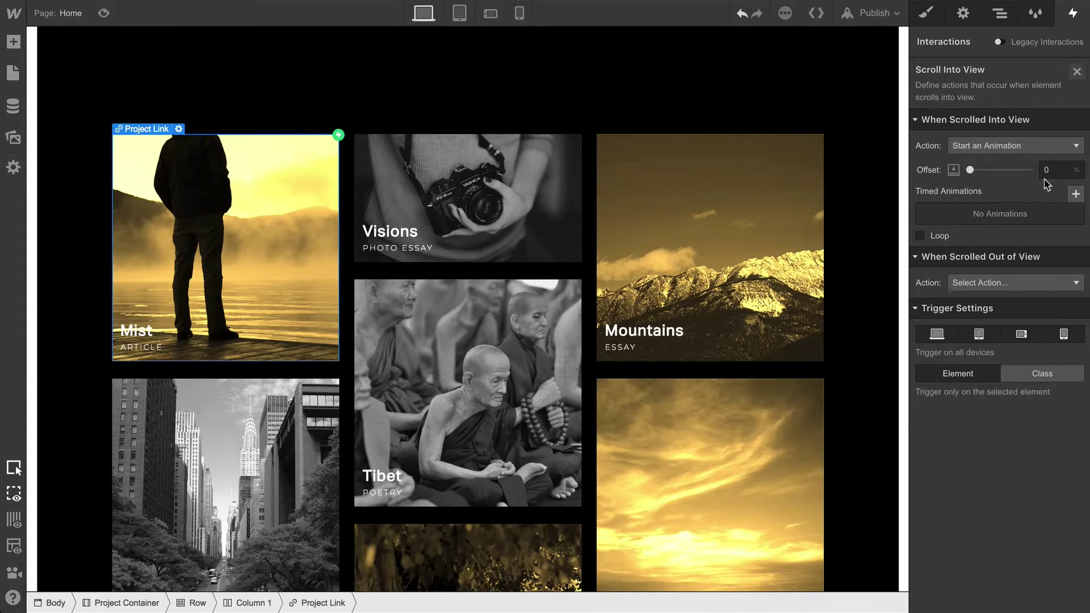
# Step: Create a new timed animation named 'Move up on scroll'
pyautogui.click(1074, 194)
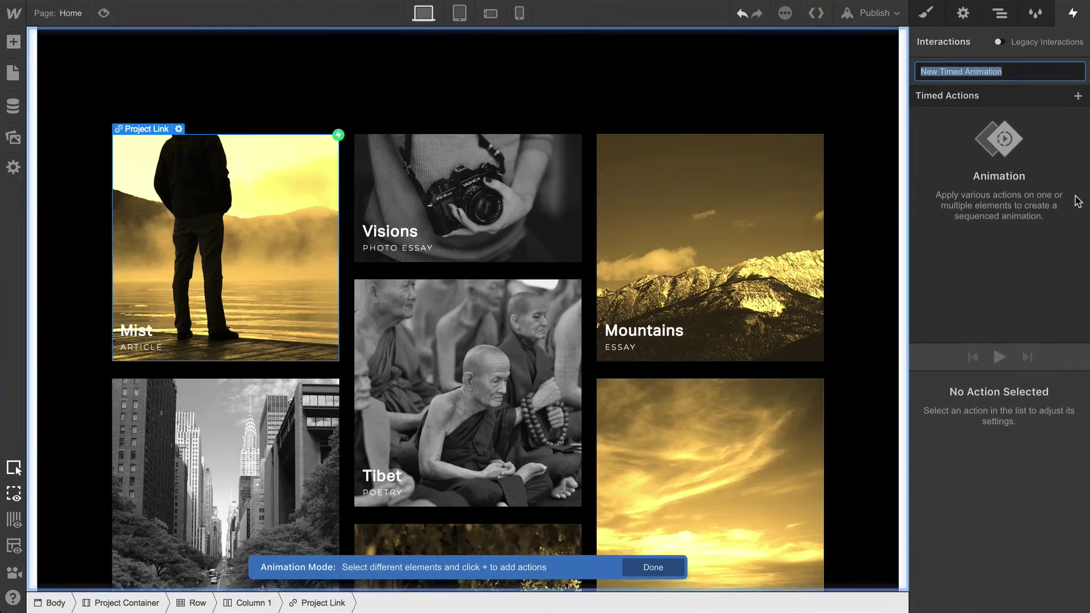
pyautogui.write('Move up')
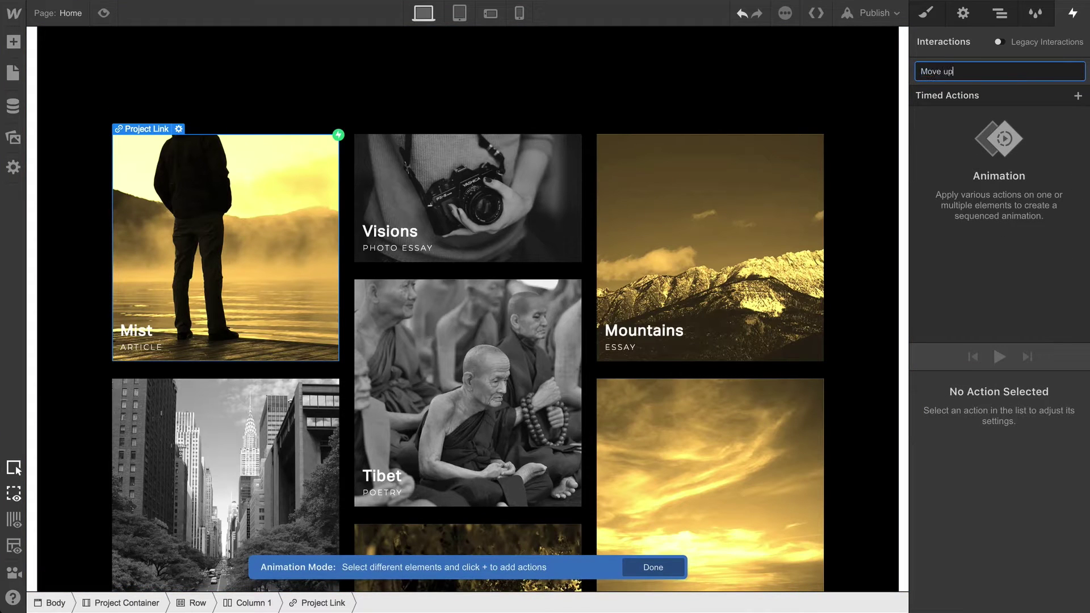
pyautogui.write(' on scroll')
pyautogui.press('Return')
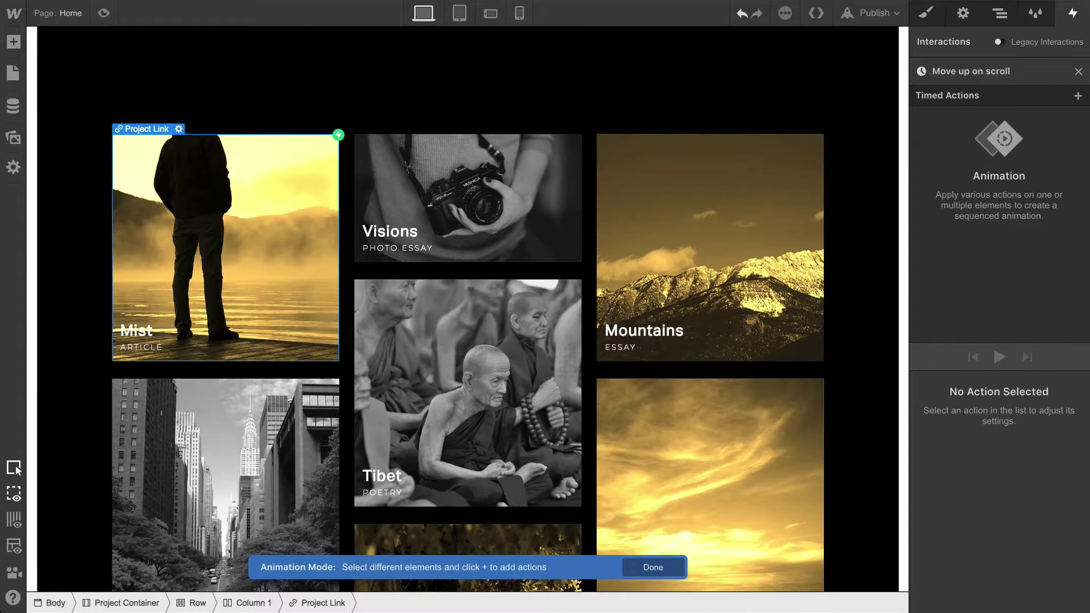
# Step: Add a Move action with Y 50 px and set it as the initial state
pyautogui.click(1078, 95)
pyautogui.click(1067, 142)
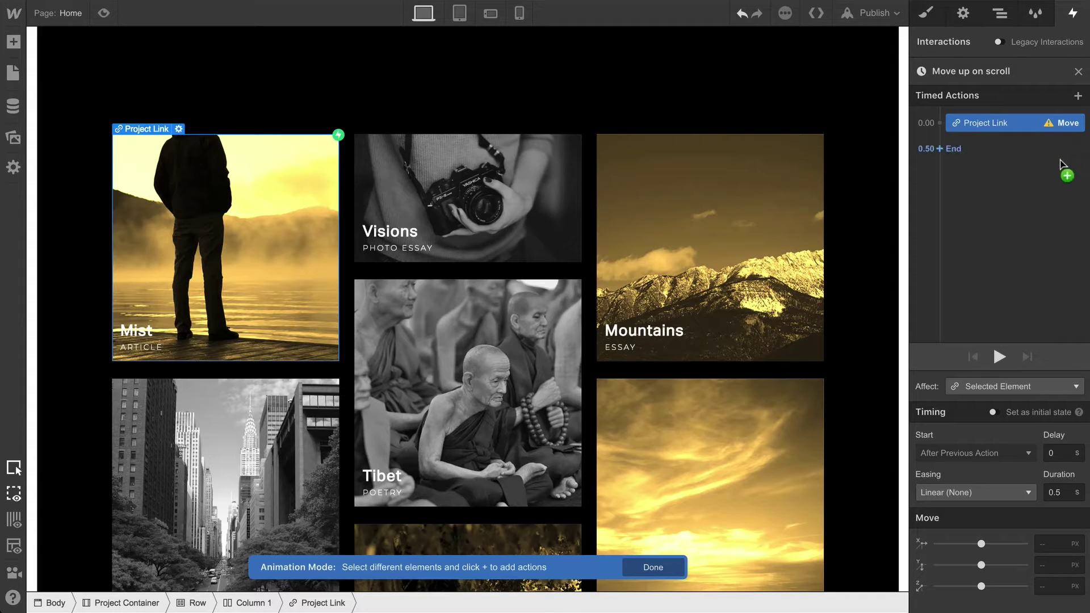
pyautogui.click(1043, 557)
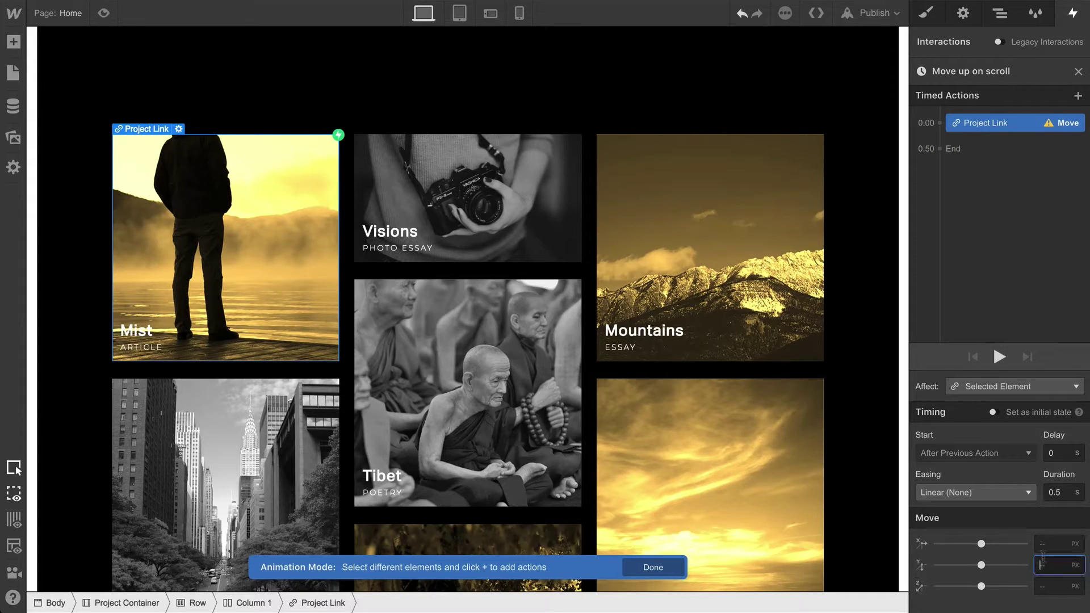
pyautogui.write('50')
pyautogui.press('Return')
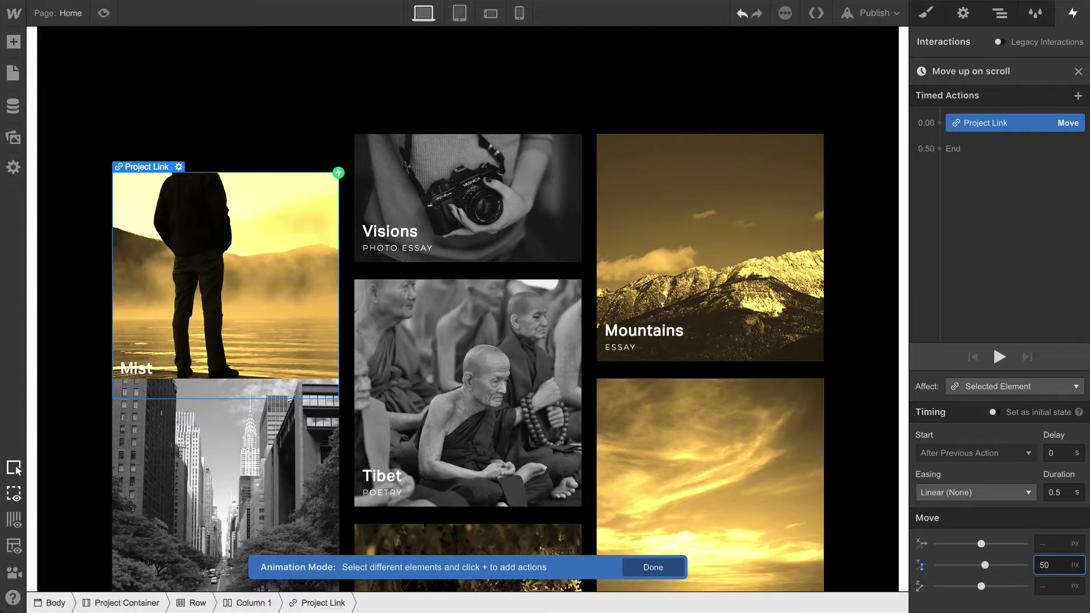
pyautogui.click(1000, 358)
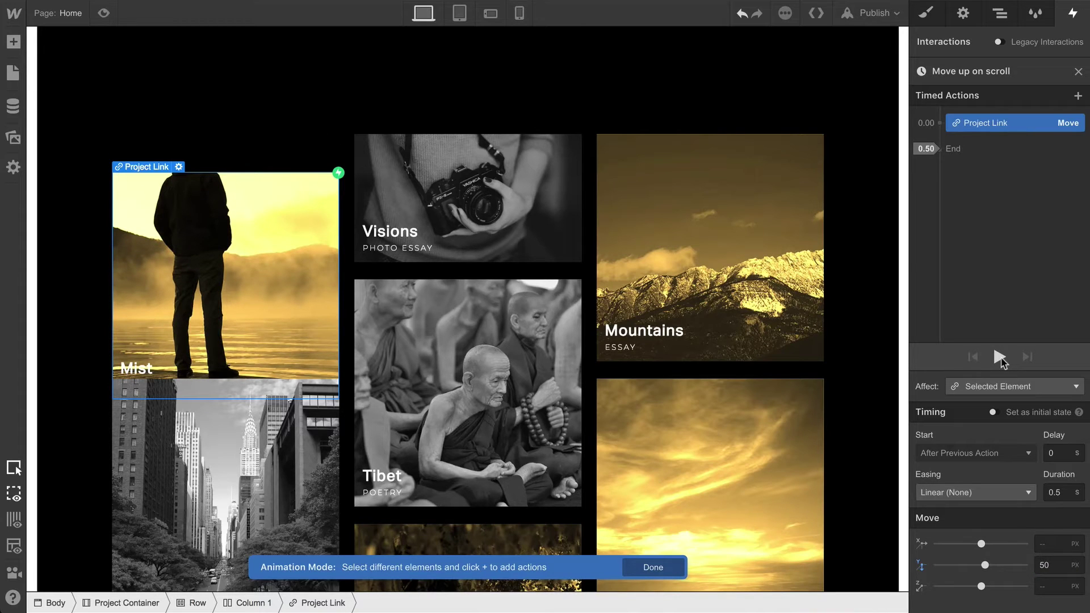
pyautogui.click(993, 412)
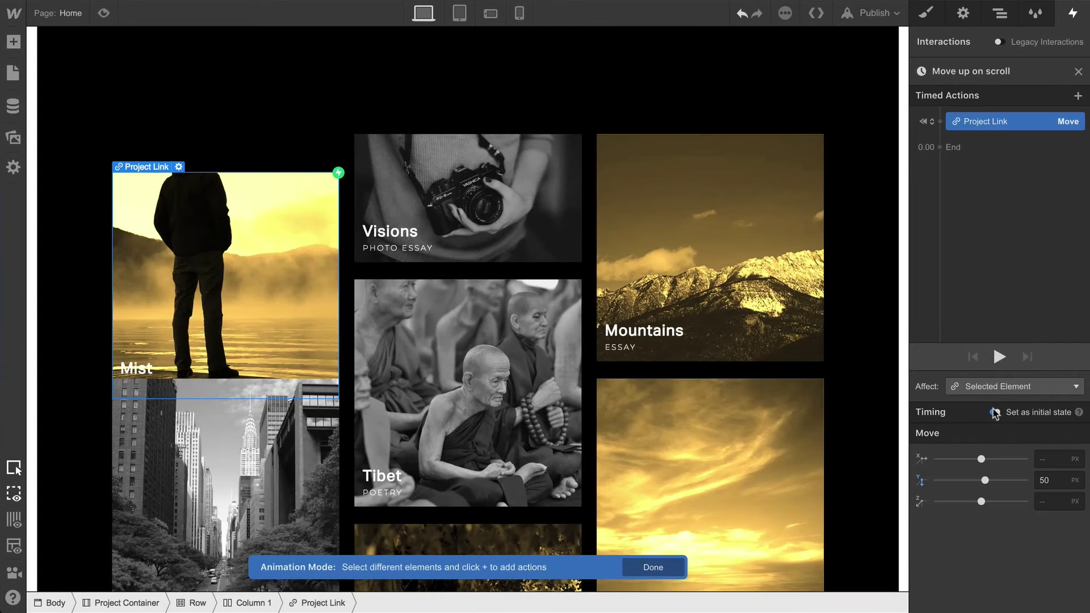
# Step: Add an Opacity action at 0% as an initial state, then review the Move and Opacity rows
pyautogui.click(1077, 97)
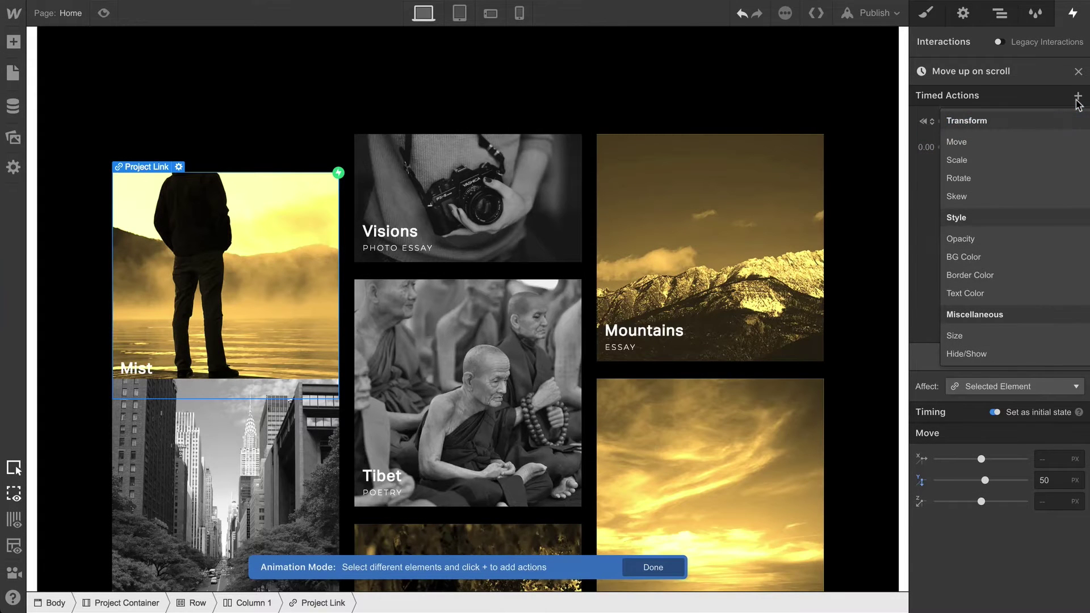
pyautogui.click(1023, 239)
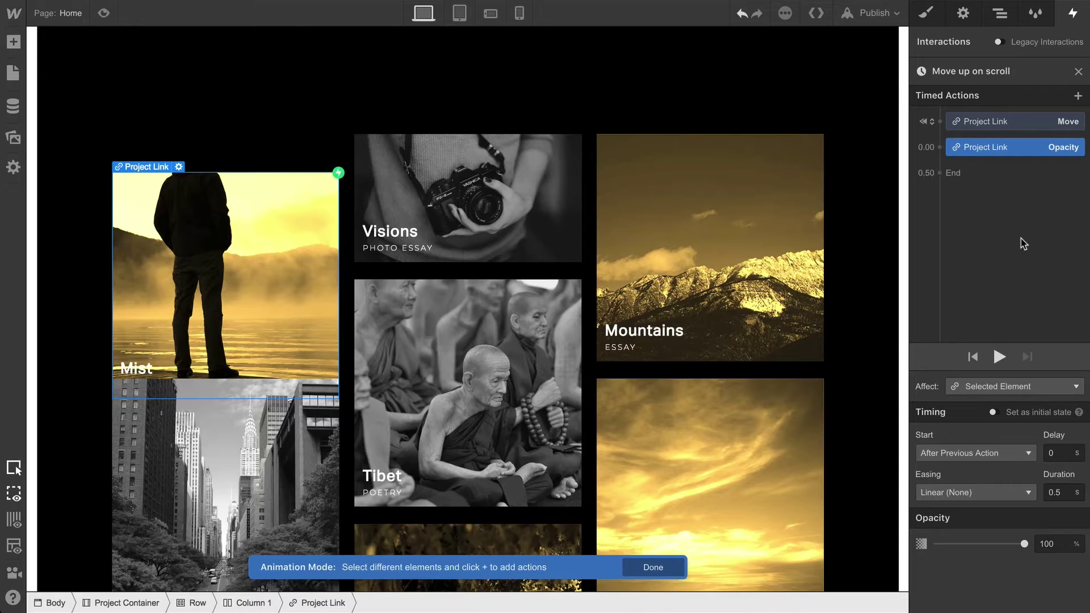
pyautogui.moveTo(1023, 544); pyautogui.dragTo(931, 550)
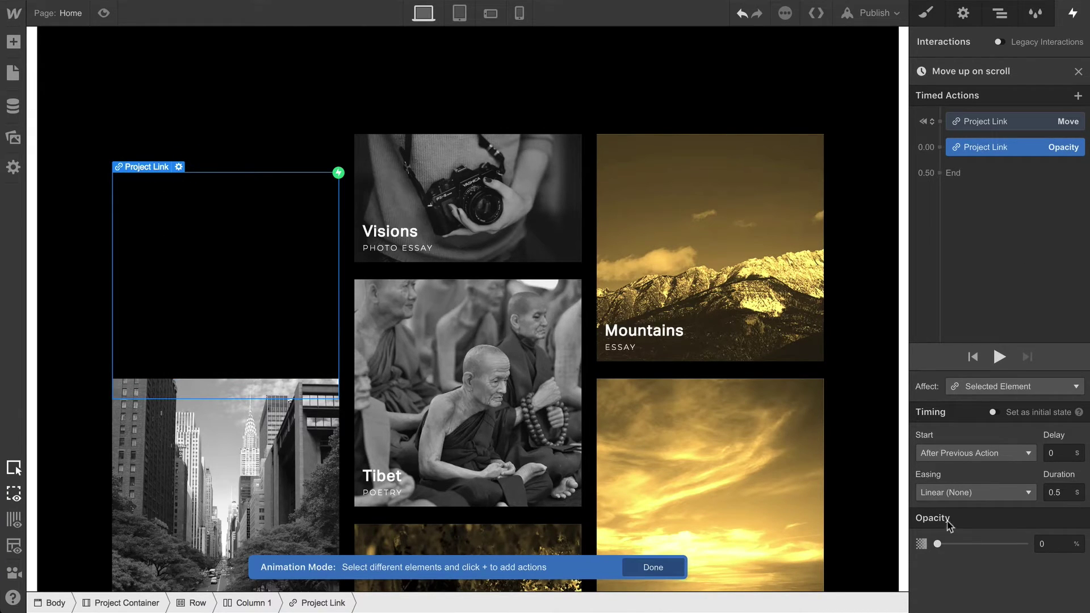
pyautogui.click(993, 412)
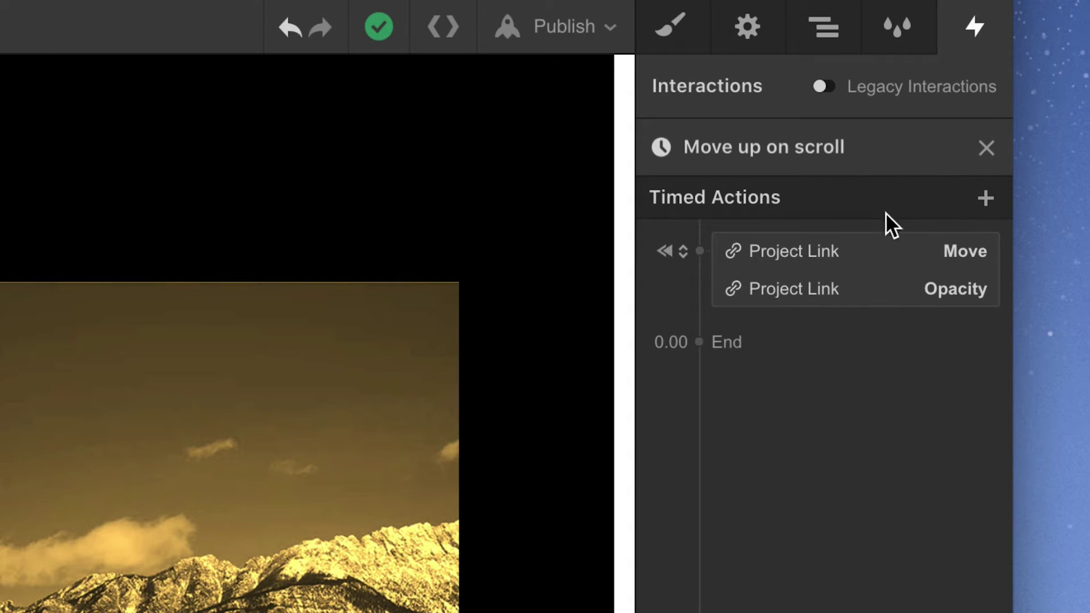
pyautogui.click(882, 244)
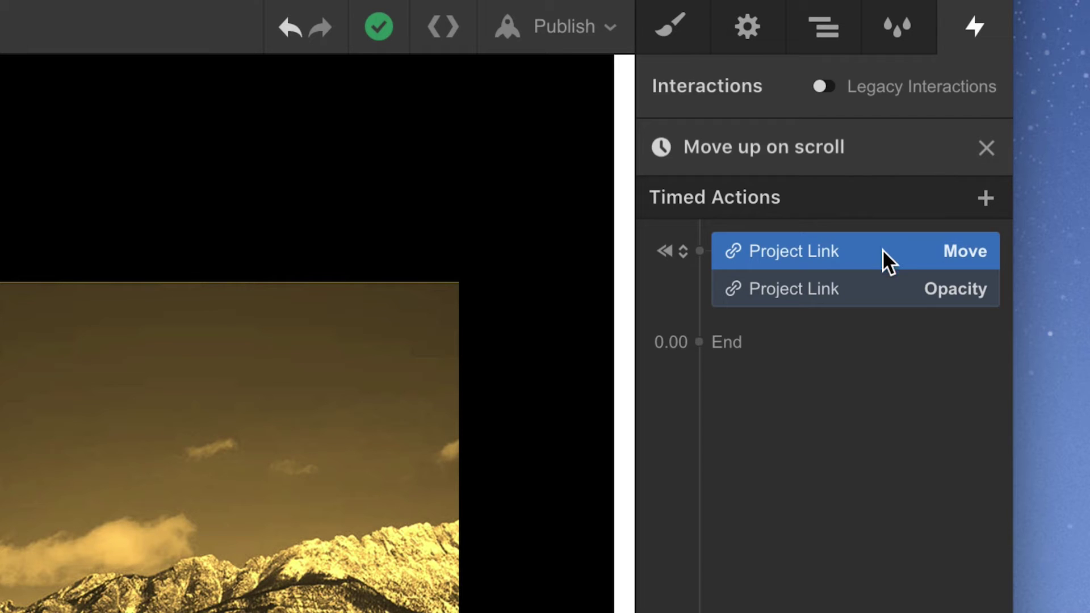
pyautogui.click(880, 291)
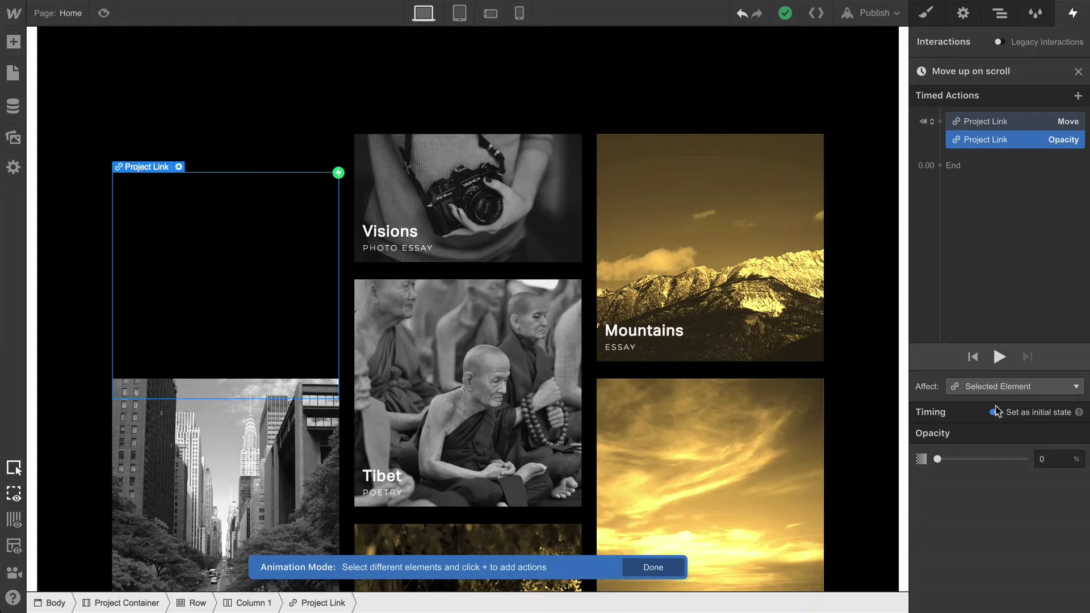
# Step: Add a second Move action returning Y to 0 px with In Out Cubic easing over 1 s
pyautogui.click(1077, 98)
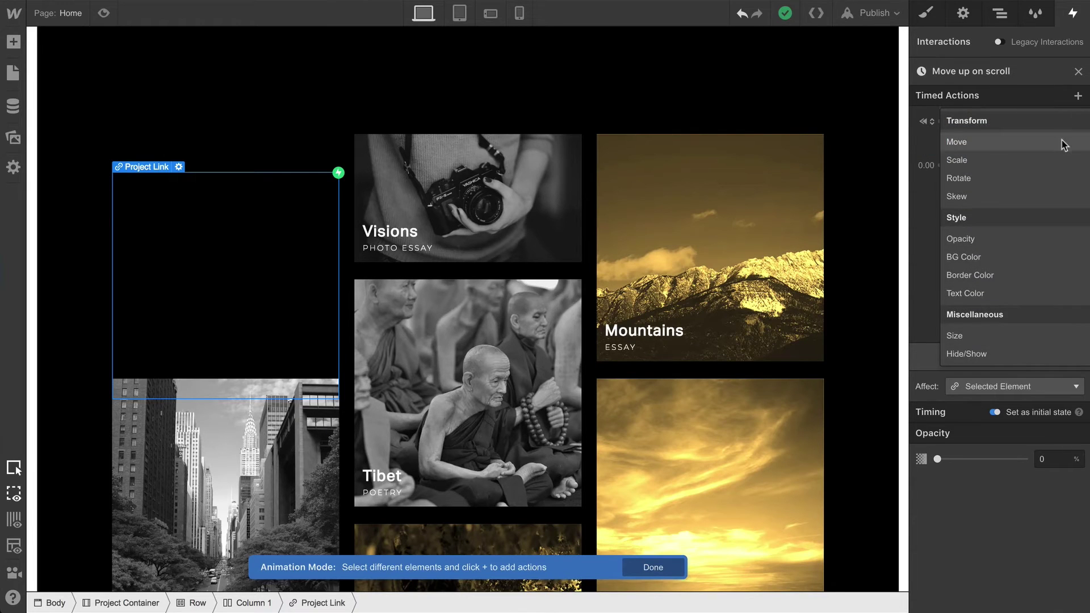
pyautogui.click(1063, 142)
pyautogui.click(1043, 564)
pyautogui.write('0')
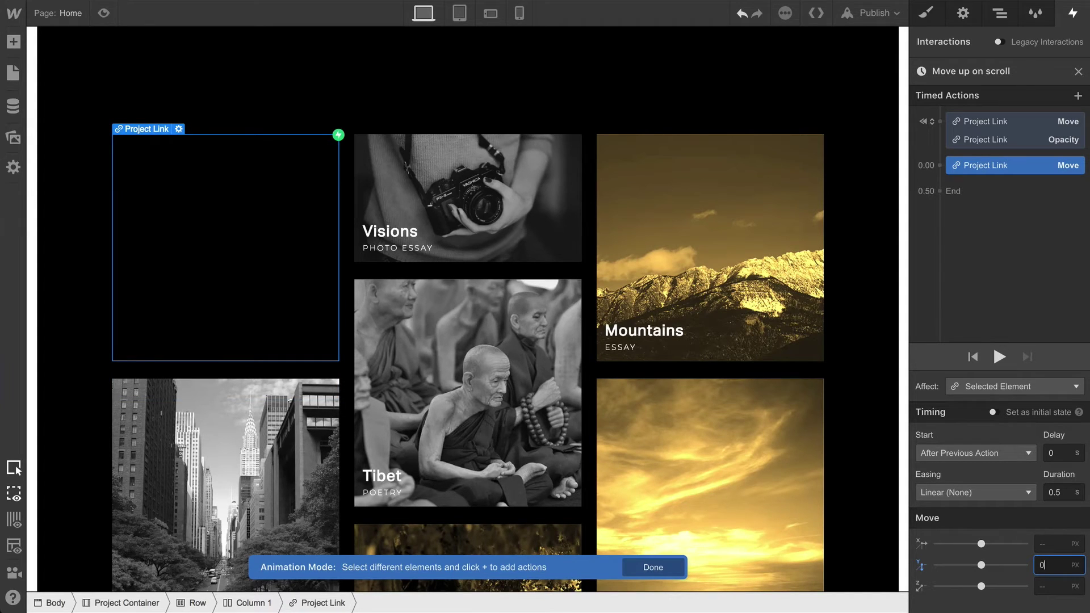
pyautogui.click(1008, 493)
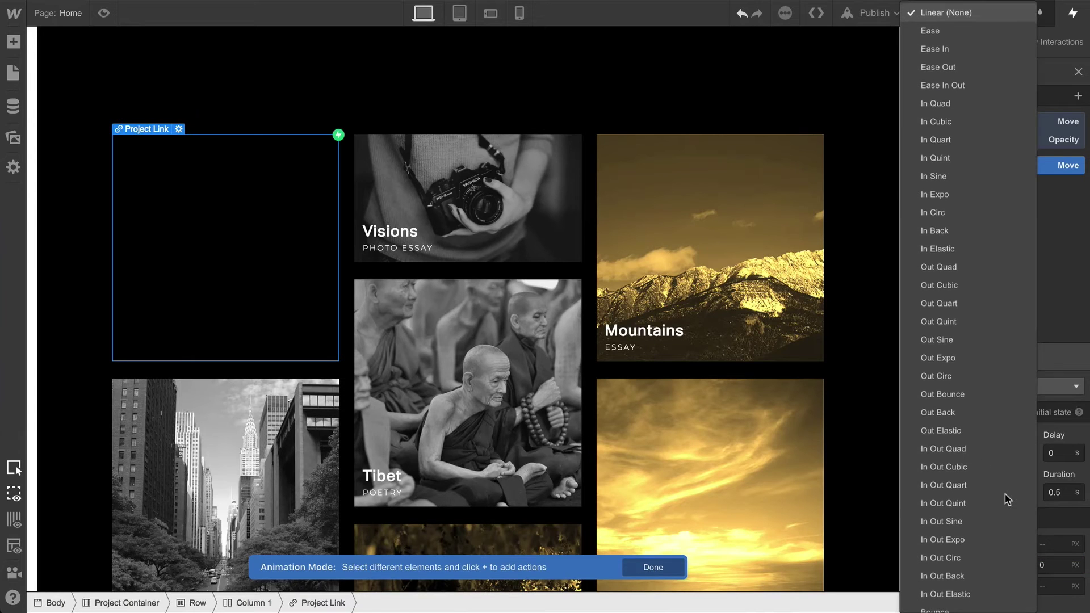
pyautogui.click(1001, 468)
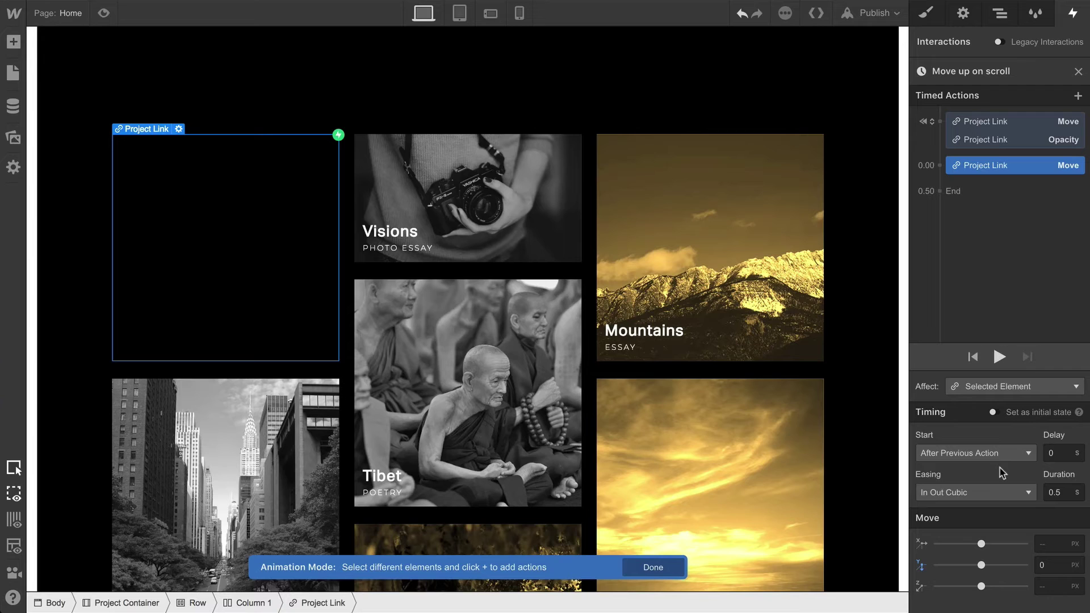
pyautogui.doubleClick(1050, 492)
pyautogui.write('1')
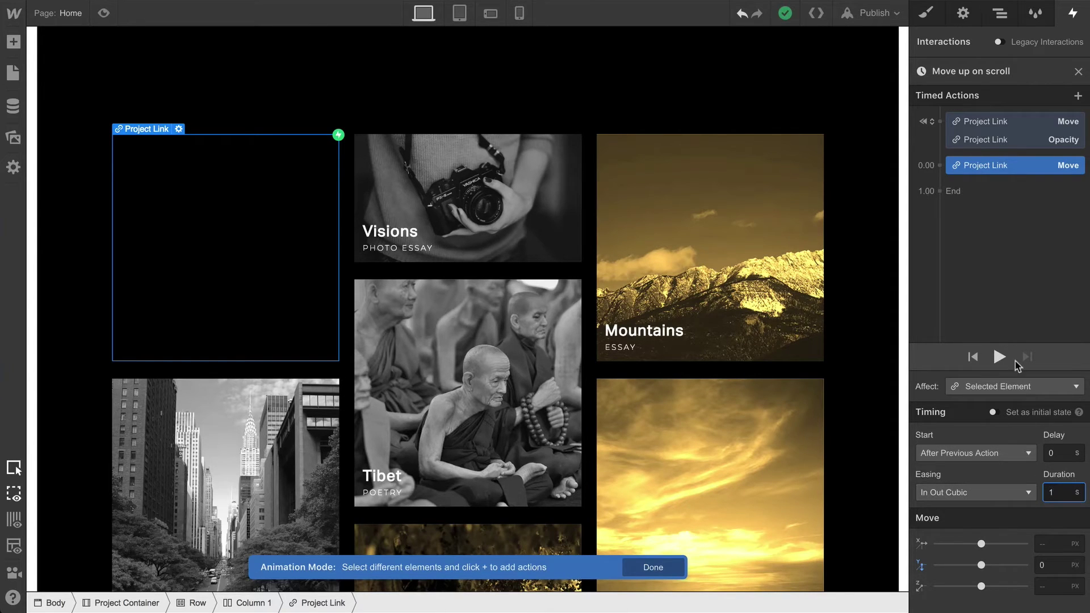
pyautogui.click(940, 166)
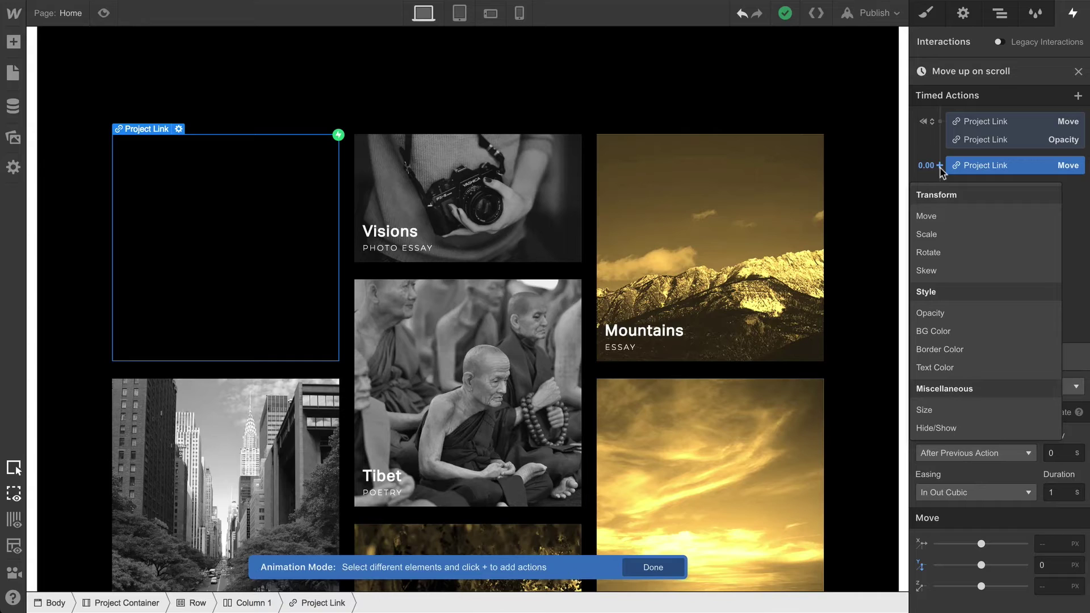
# Step: Add a second Opacity action with In Out Quint easing and a 1 s duration
pyautogui.click(978, 313)
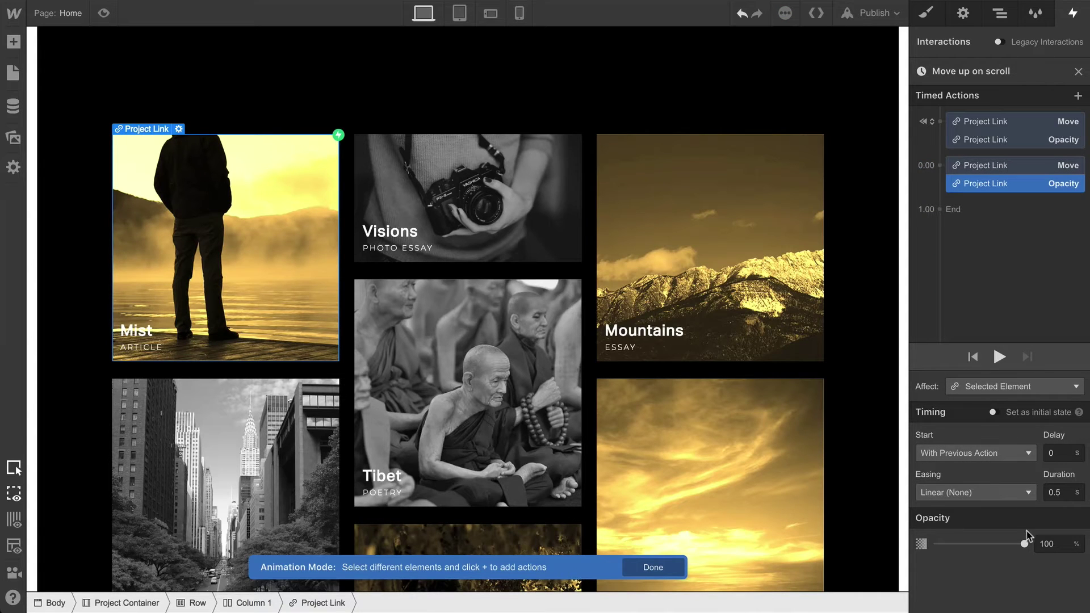
pyautogui.click(1027, 492)
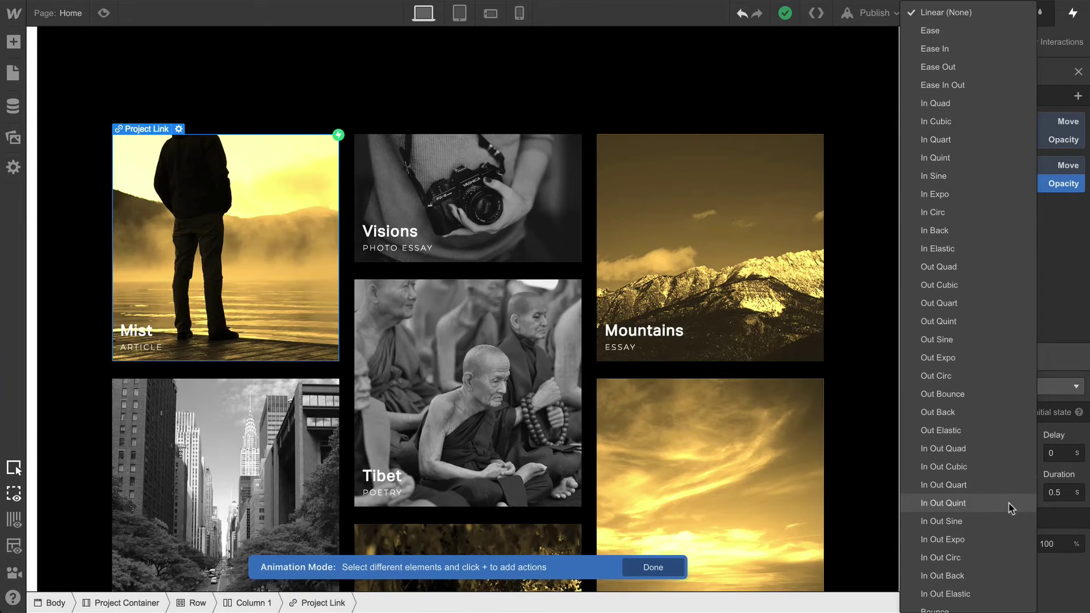
pyautogui.click(1009, 504)
pyautogui.click(1068, 492)
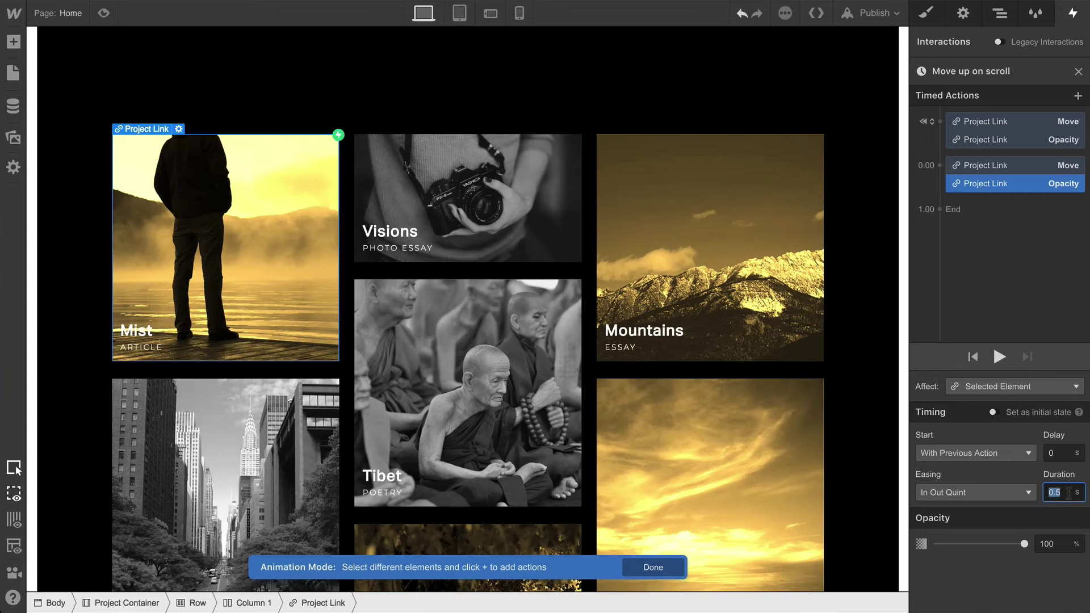
pyautogui.write('1')
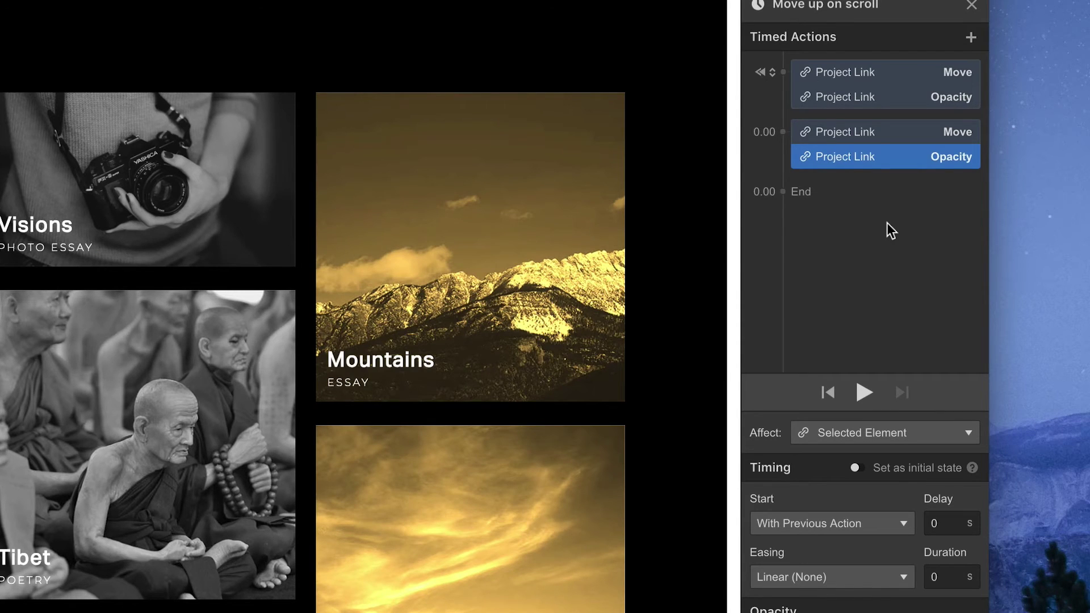
# Step: Select the second Move and Opacity rows together and give both 1 s duration with In Out Quint easing
pyautogui.keyDown('shift'); pyautogui.click(895, 138); pyautogui.keyUp('shift')
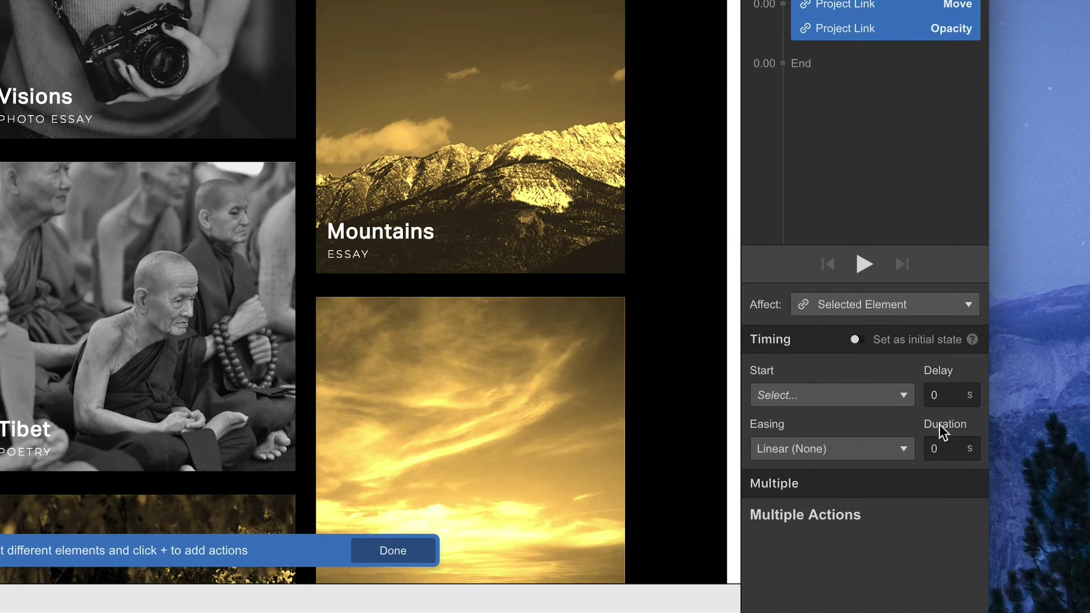
pyautogui.click(930, 576)
pyautogui.write('1')
pyautogui.click(891, 451)
pyautogui.click(891, 452)
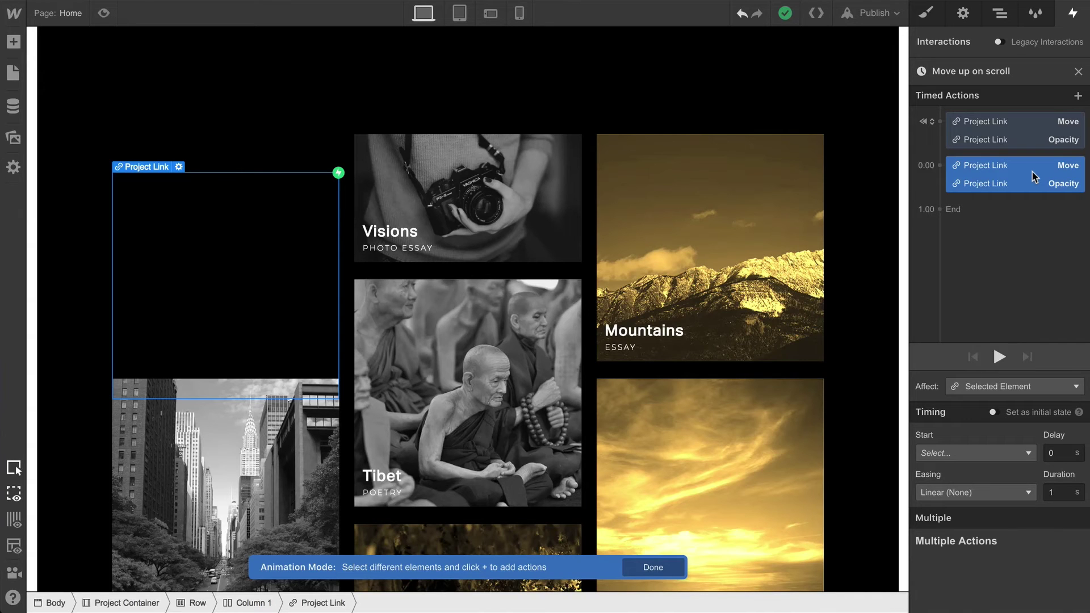
# Step: Set the Opacity action's Affect to Class, scoped to Only children with this class
pyautogui.click(1034, 187)
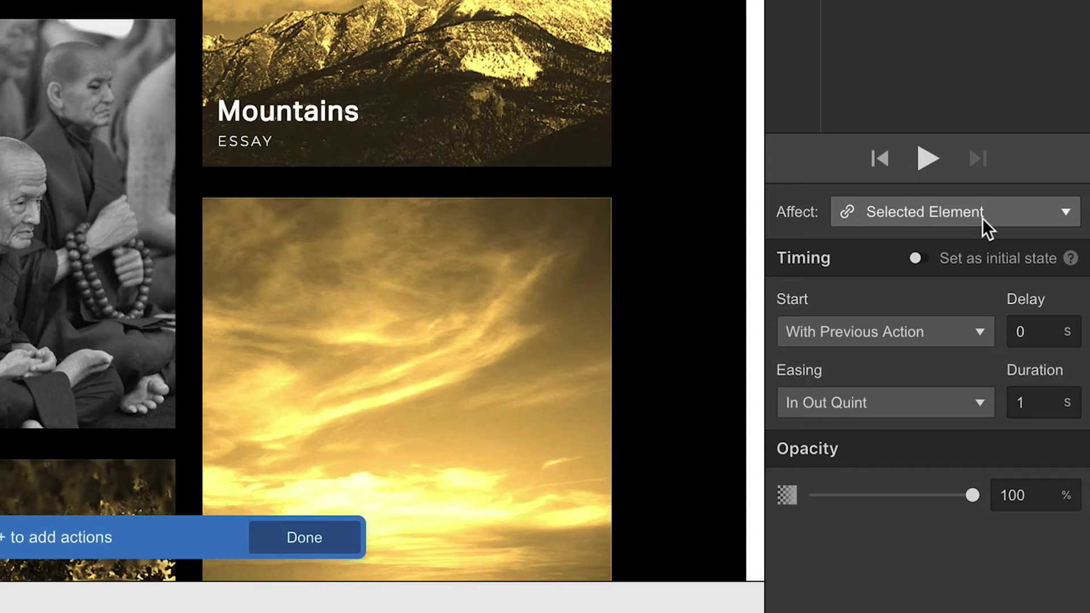
pyautogui.click(1025, 389)
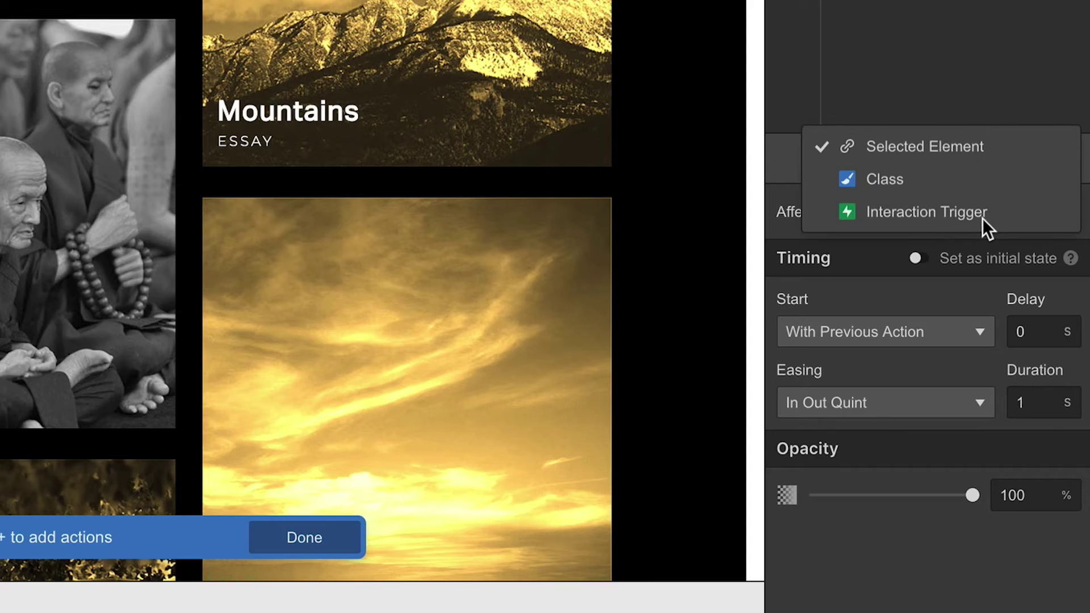
pyautogui.click(947, 184)
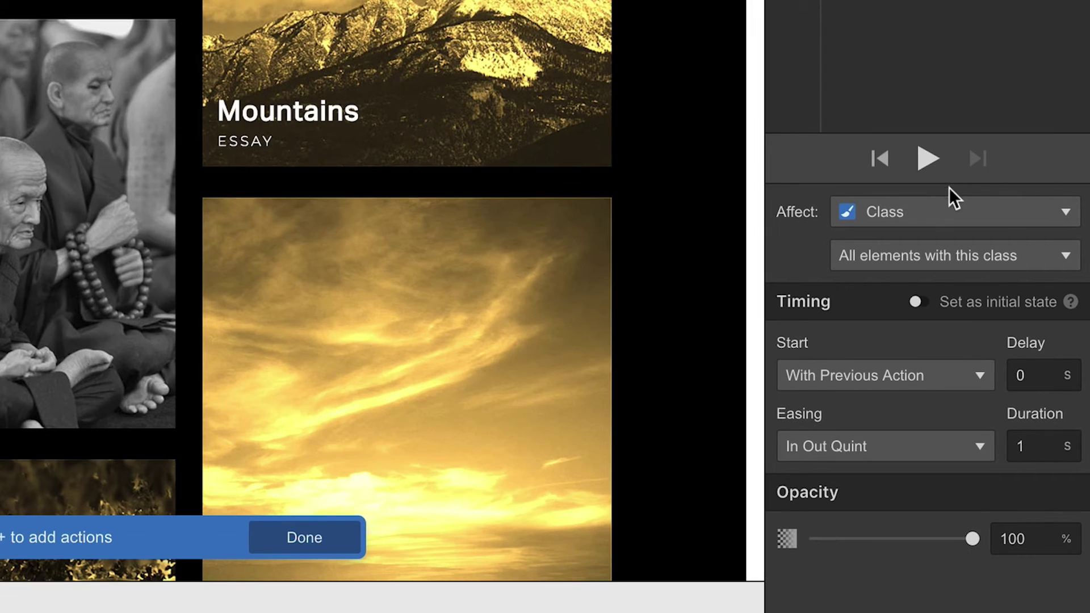
pyautogui.click(985, 254)
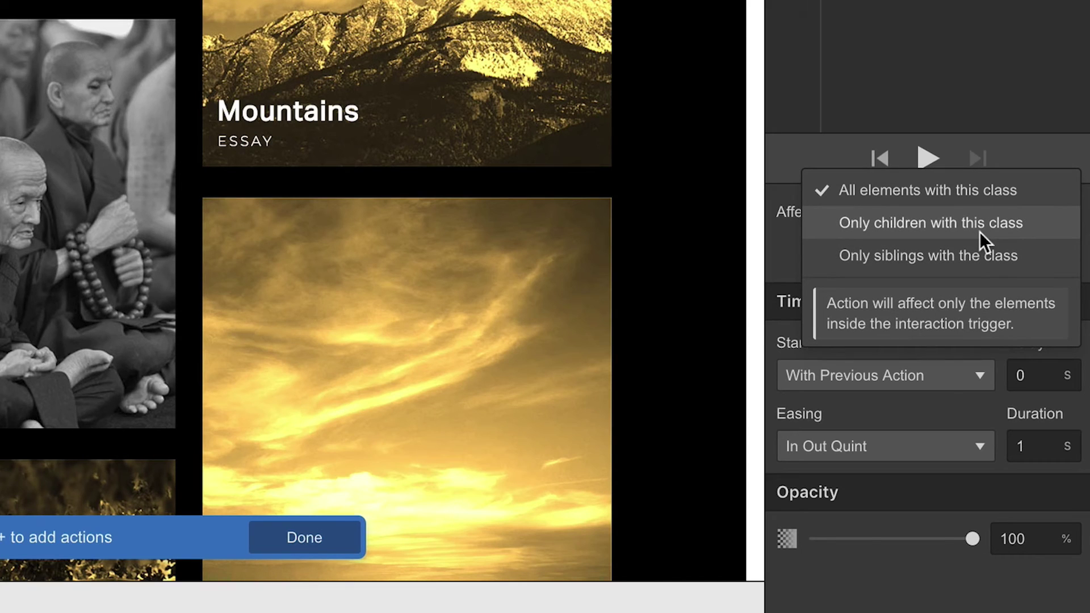
pyautogui.click(979, 231)
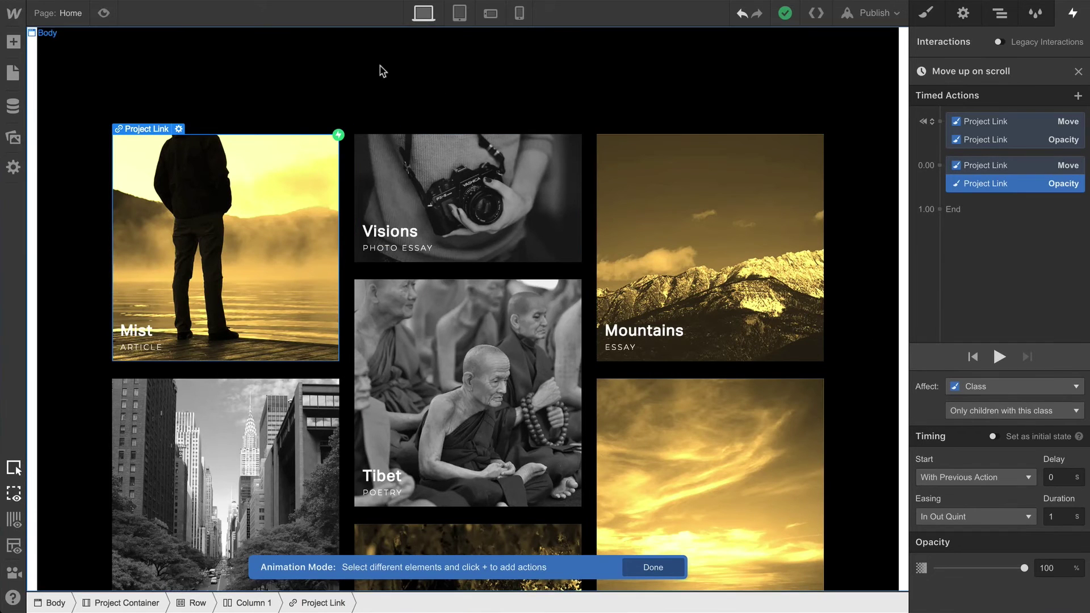
# Step: Preview the page and scroll to watch the Mist card animate, then close the Move up on scroll editor
pyautogui.click(107, 13)
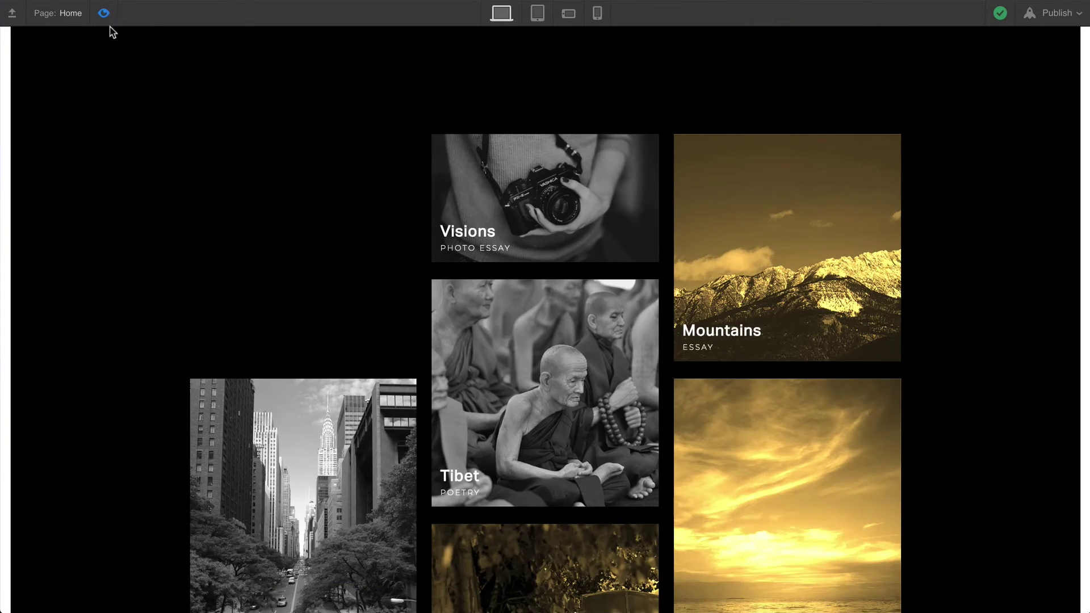
pyautogui.scroll(-2, 113, 55)
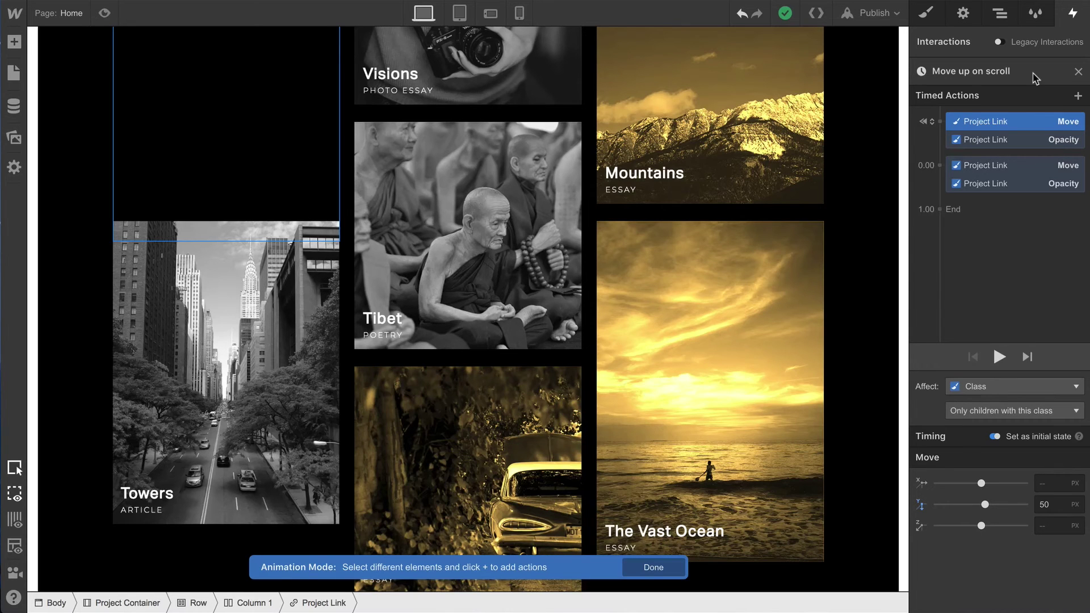
pyautogui.click(1077, 72)
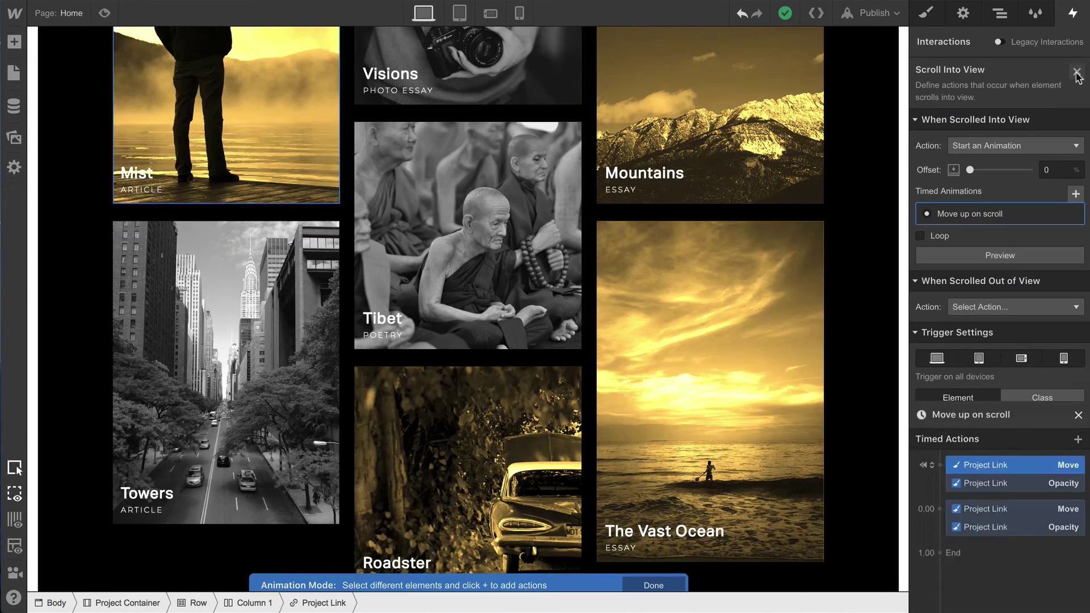
# Step: Set the trigger to the Project Link class, then preview scrolling through the grid of cards
pyautogui.click(1071, 403)
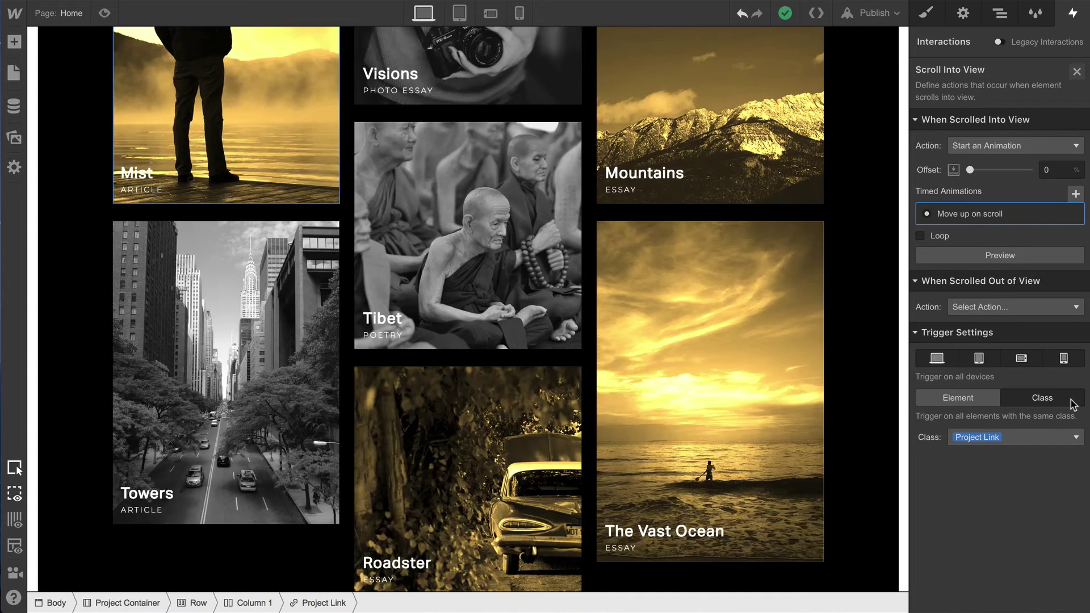
pyautogui.scroll(15, 692, 338)
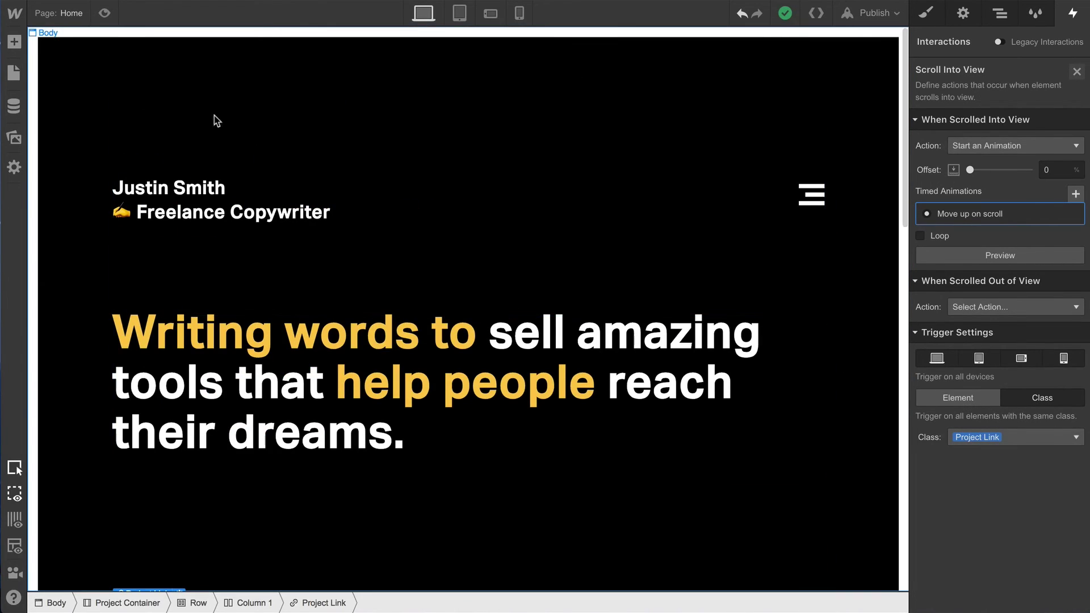
pyautogui.click(105, 13)
pyautogui.scroll(-5, 116, 140)
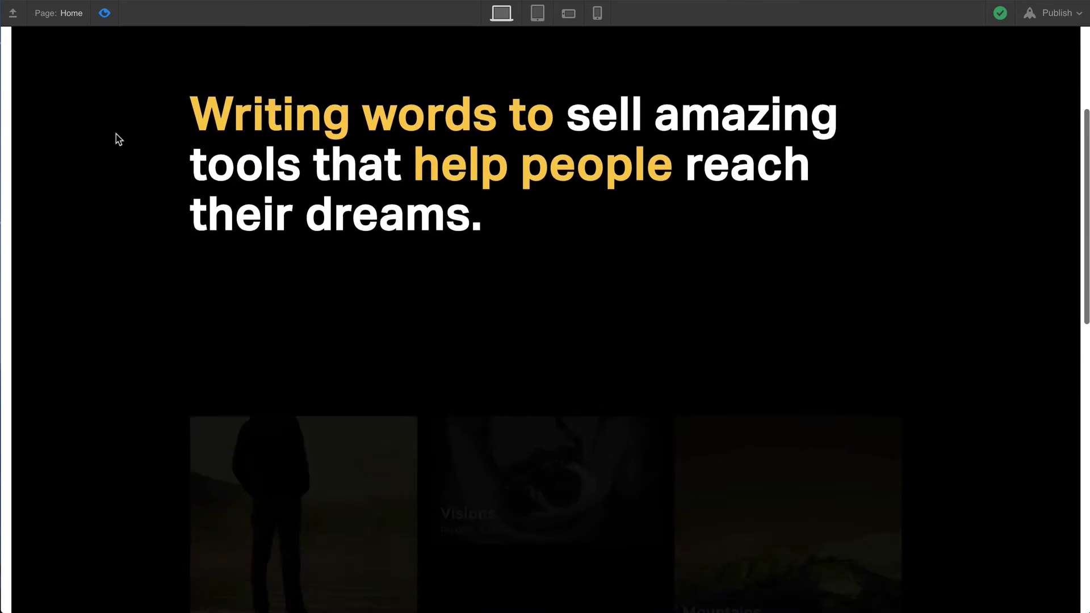
pyautogui.scroll(-4, 116, 139)
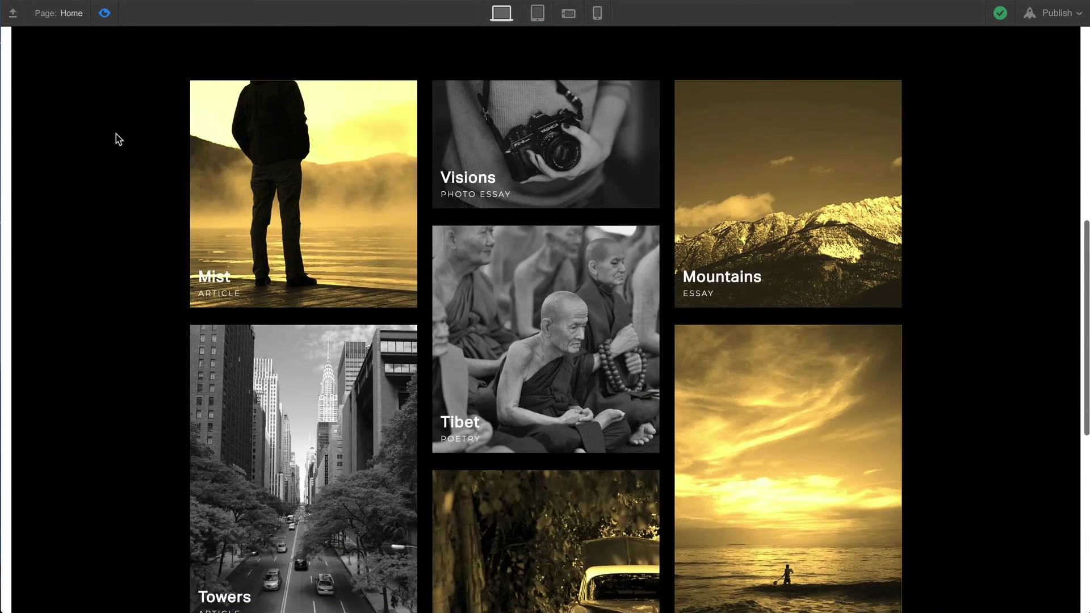
pyautogui.scroll(-2, 116, 139)
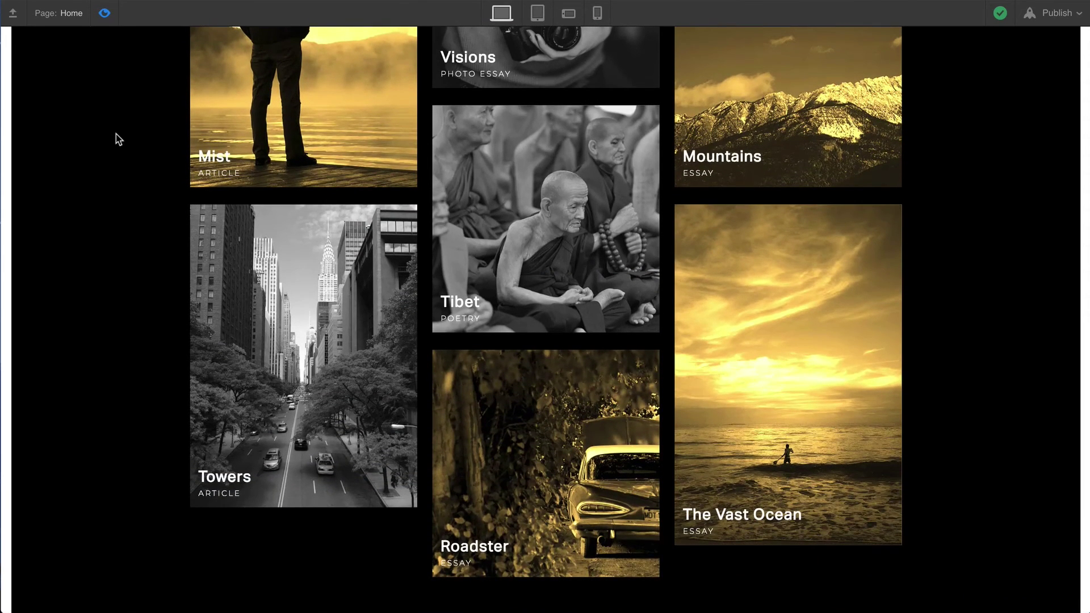
pyautogui.click(105, 13)
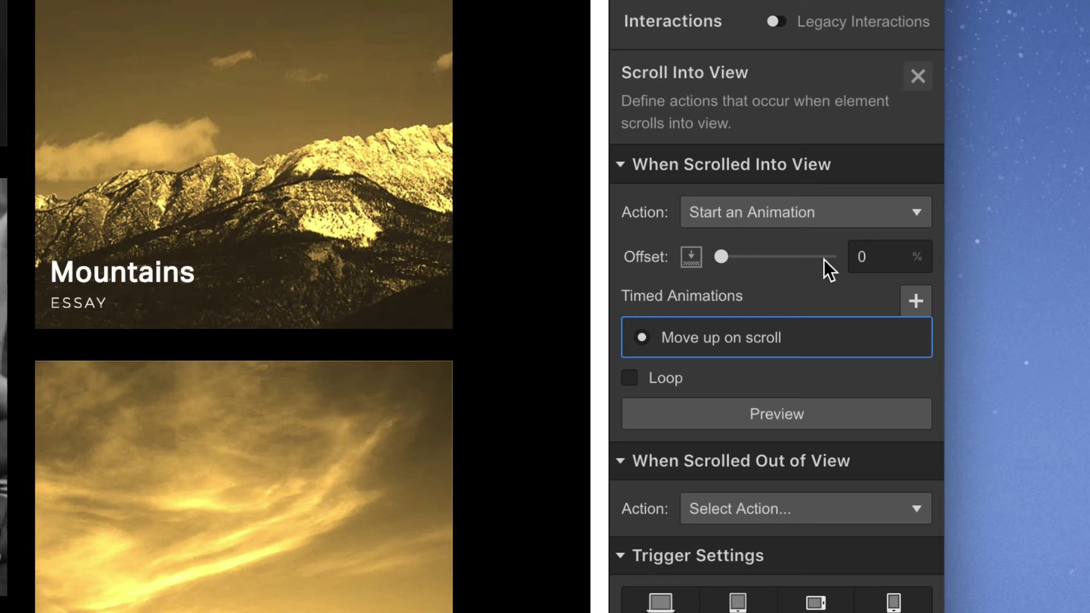
# Step: Set the Scroll Into View trigger offset to 10% and scroll down to the grid
pyautogui.click(868, 257)
pyautogui.write('10')
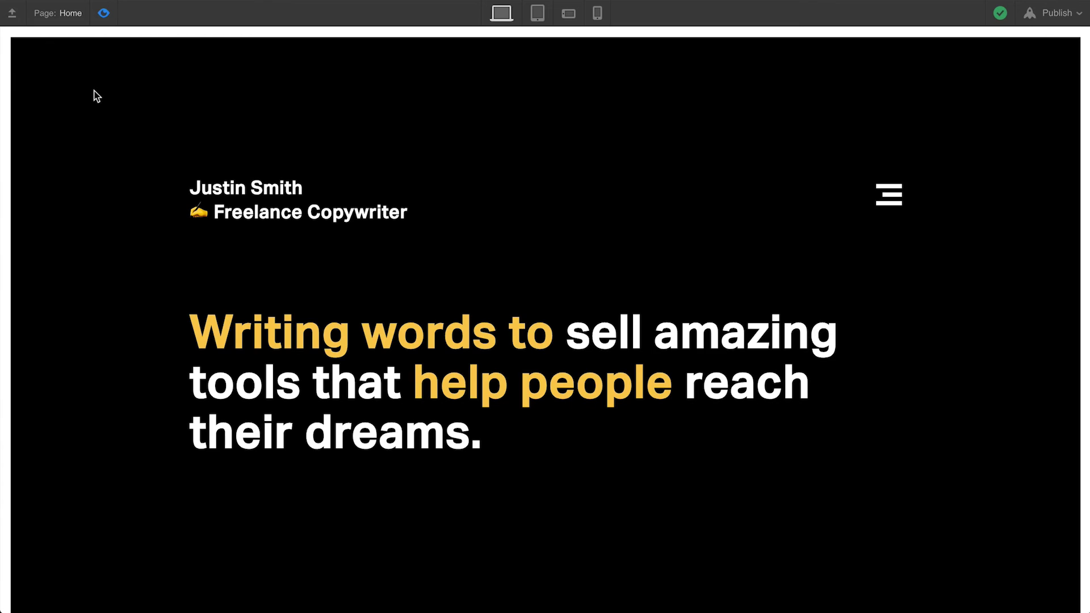
pyautogui.scroll(-10, 94, 94)
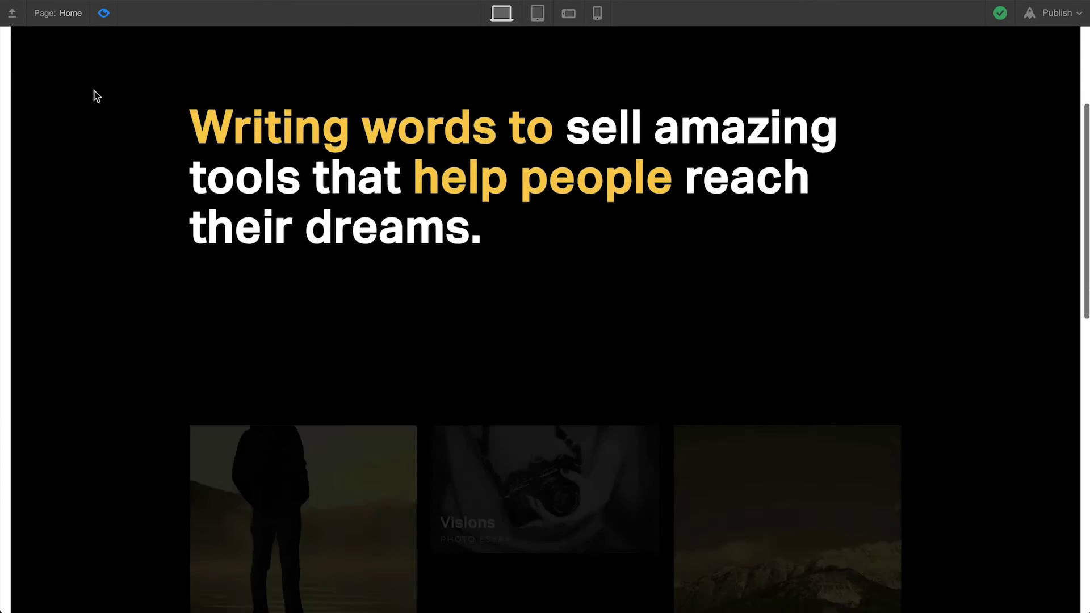
pyautogui.scroll(-2, 95, 94)
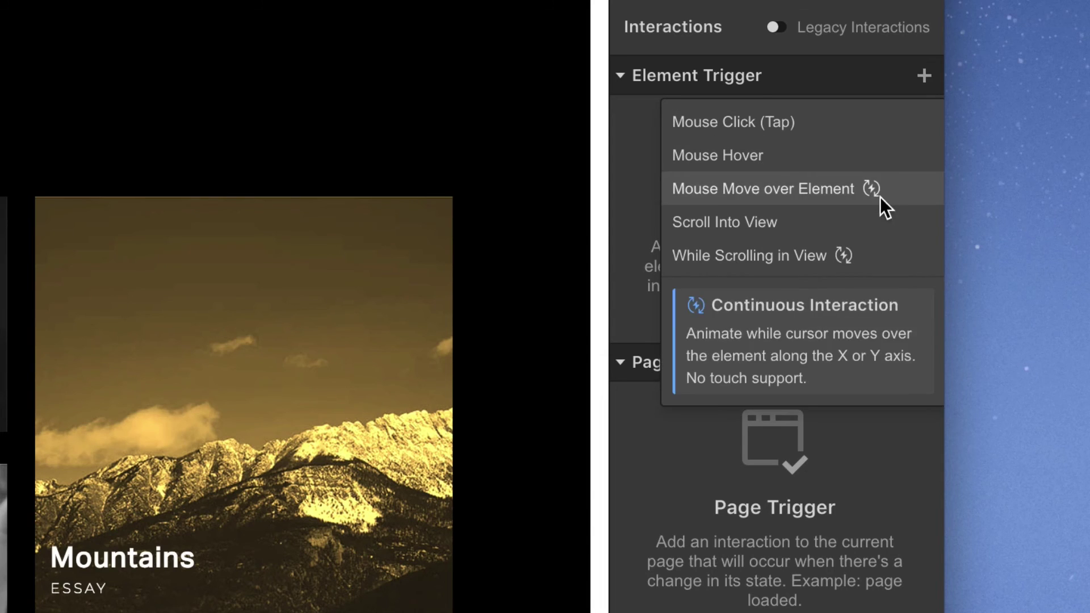
# Step: Apply the Scroll Into View trigger to the Project Link class and scroll through the grid
pyautogui.click(870, 225)
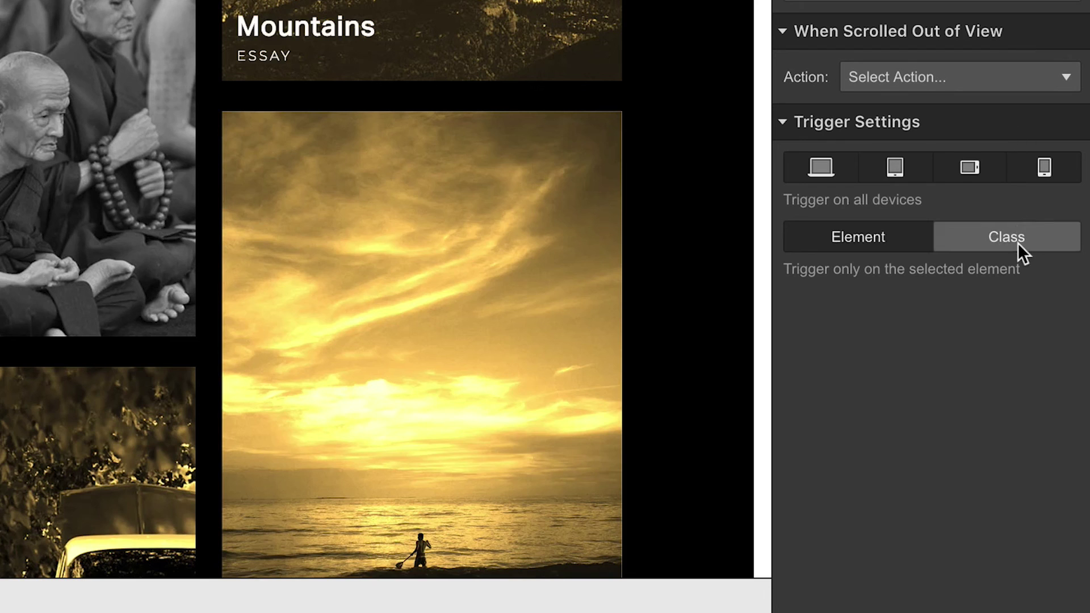
pyautogui.click(1017, 243)
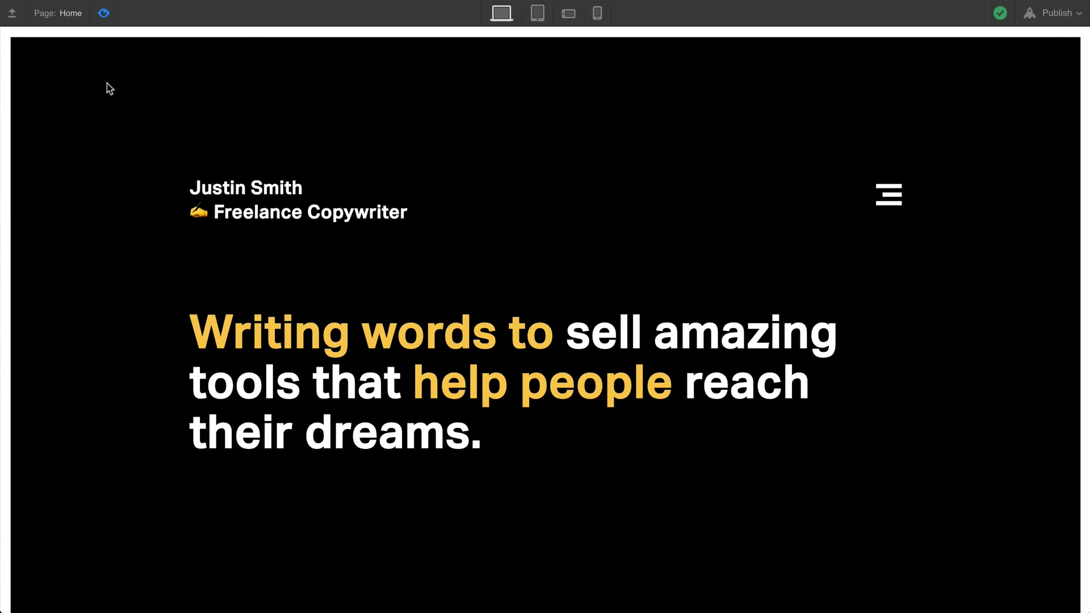
pyautogui.scroll(-10, 107, 88)
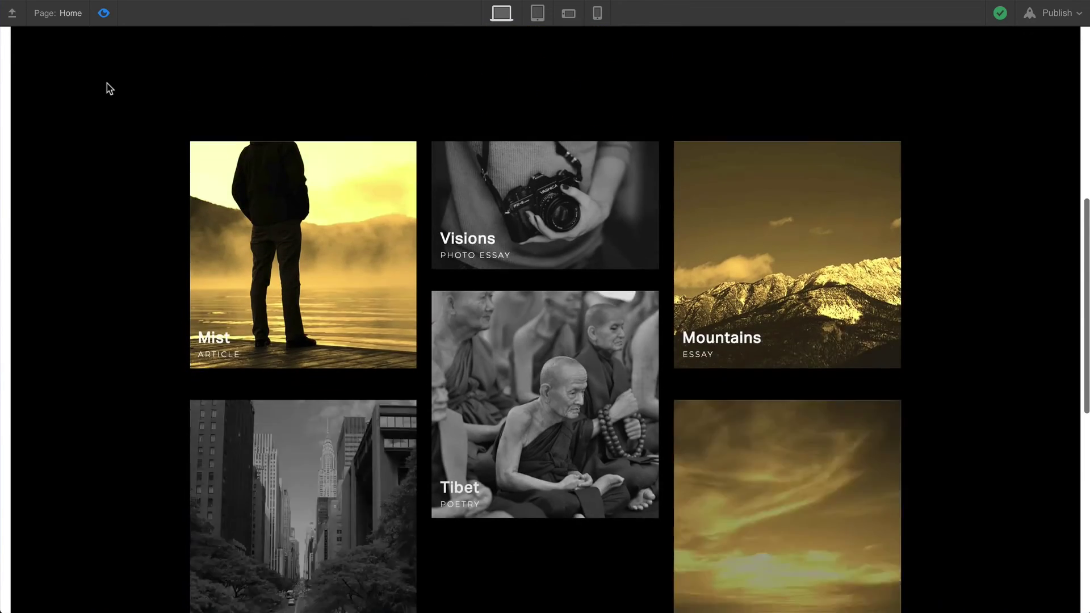
pyautogui.scroll(-4, 109, 89)
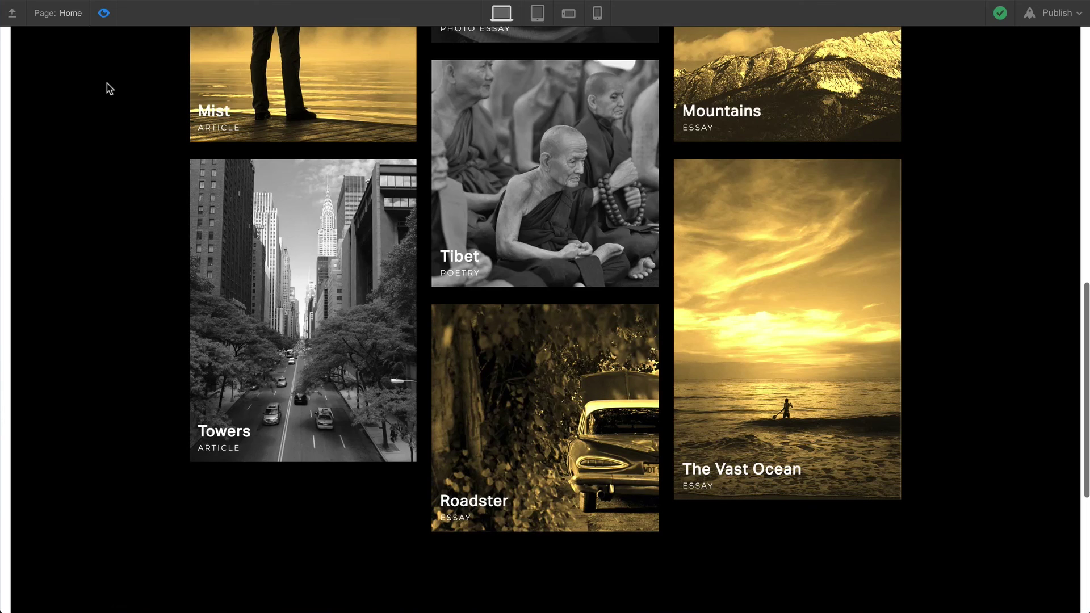